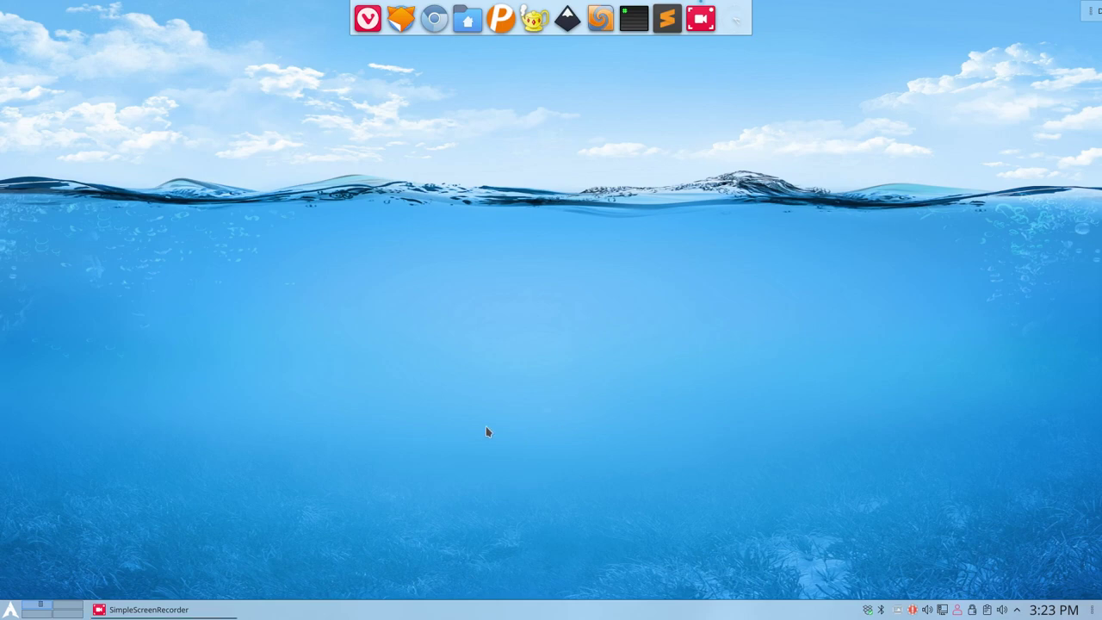
Step: Open a terminal, centre it, close it, then briefly open and dismiss the launcher
{"action": "key", "text": "ctrl+alt+t"}
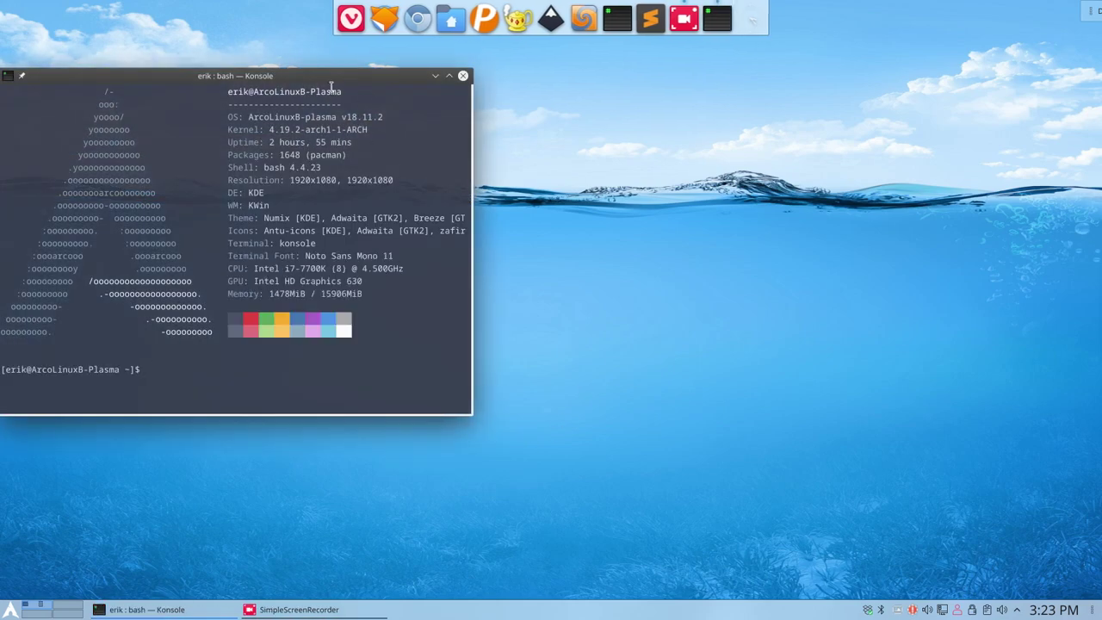
{"action": "left_click_drag", "start_coordinate": [315, 87], "coordinate": [732, 120]}
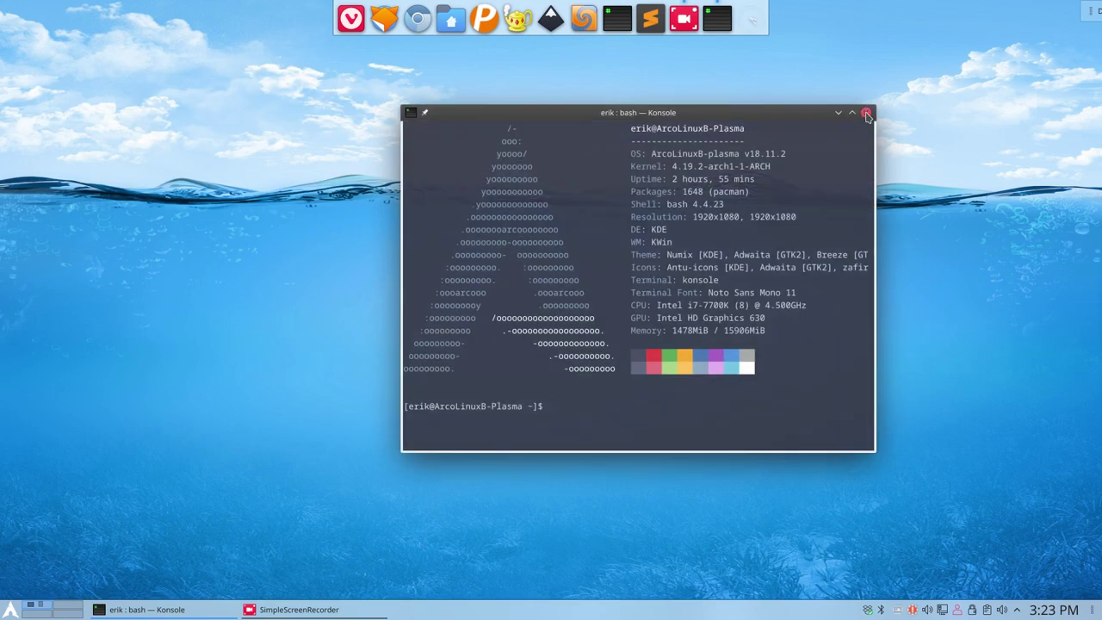
{"action": "left_click", "coordinate": [866, 113]}
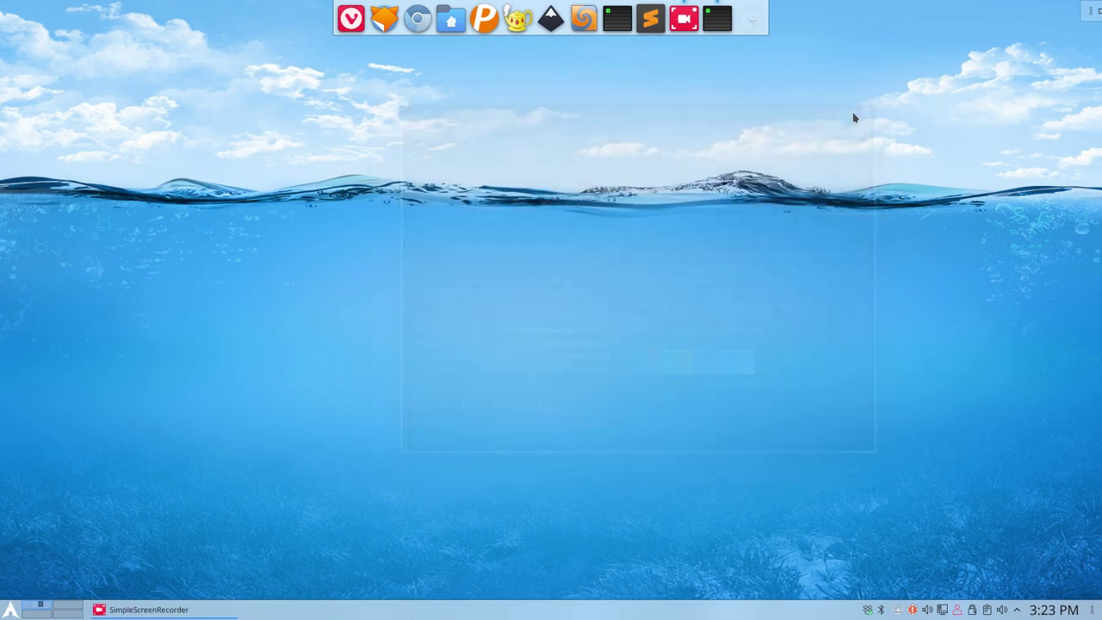
{"action": "left_click", "coordinate": [10, 609]}
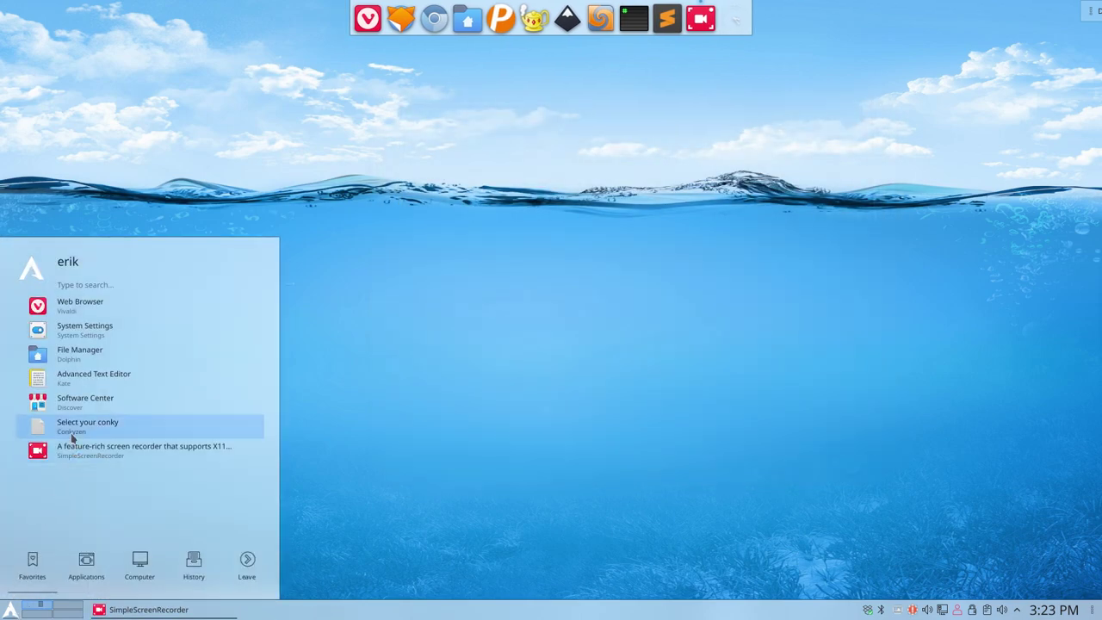
{"action": "left_click", "coordinate": [382, 295]}
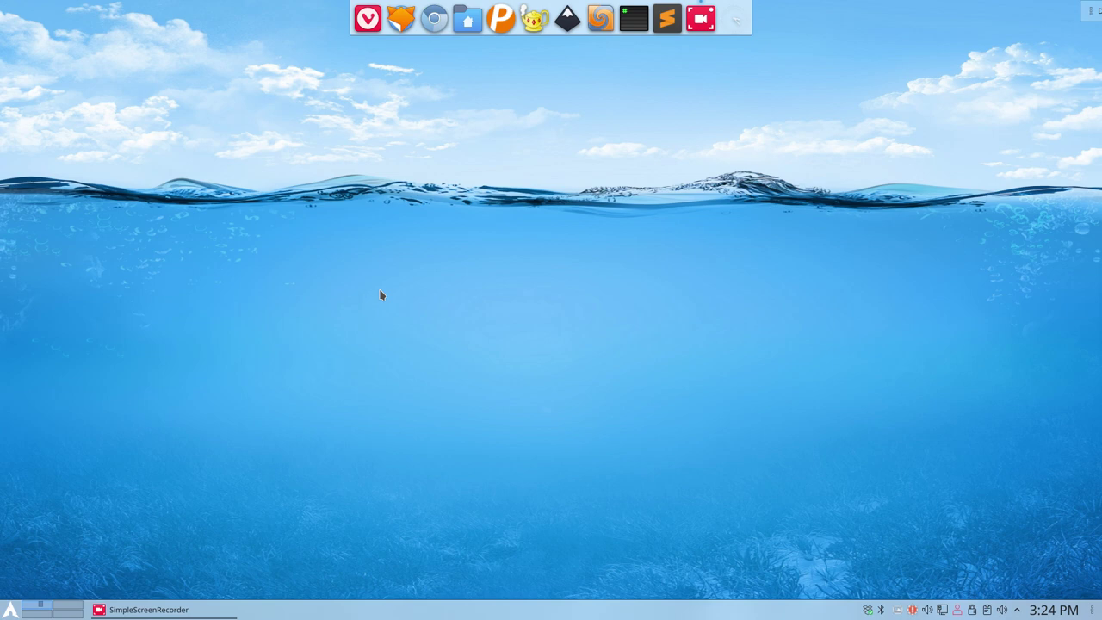
Step: Search 'monitor' in the application launcher and start KSysGuard from the results
{"action": "left_click", "coordinate": [5, 611]}
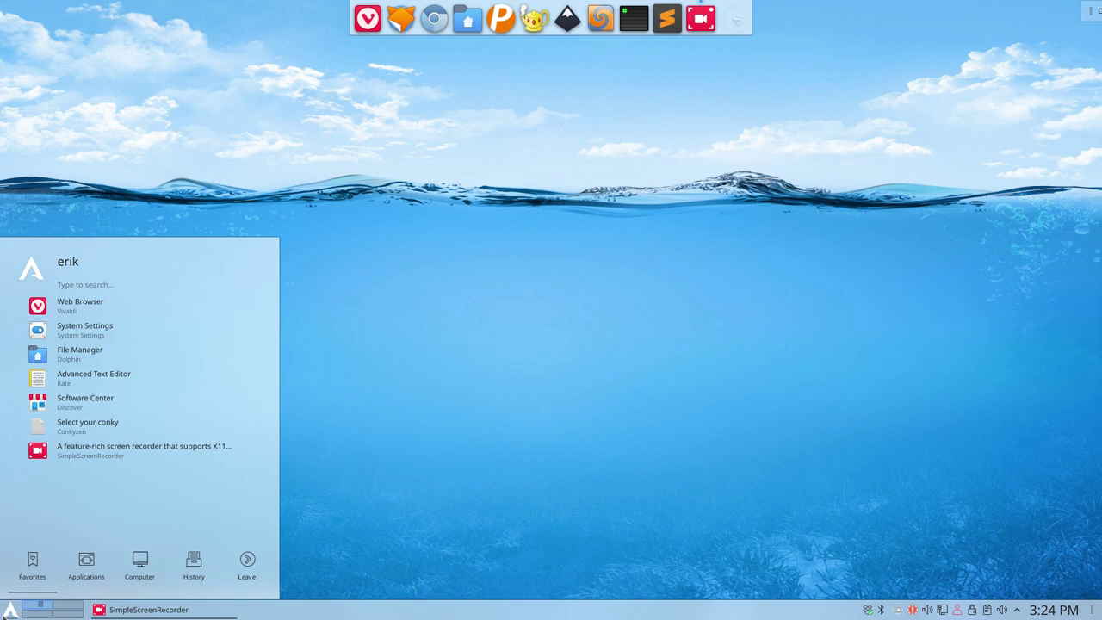
{"action": "type", "text": "monito"}
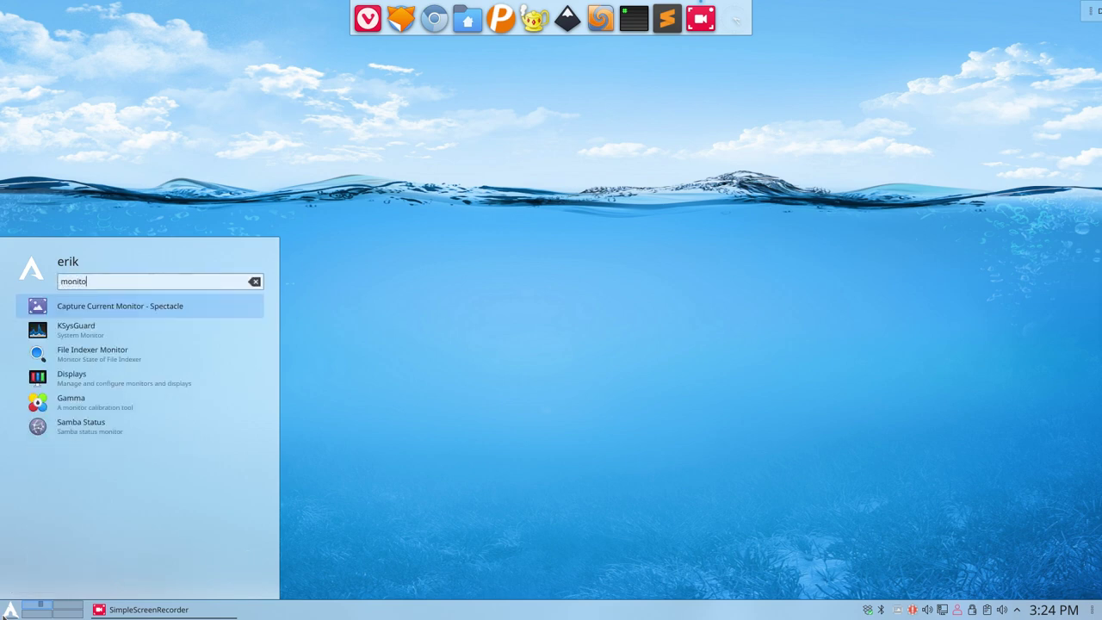
{"action": "type", "text": "r"}
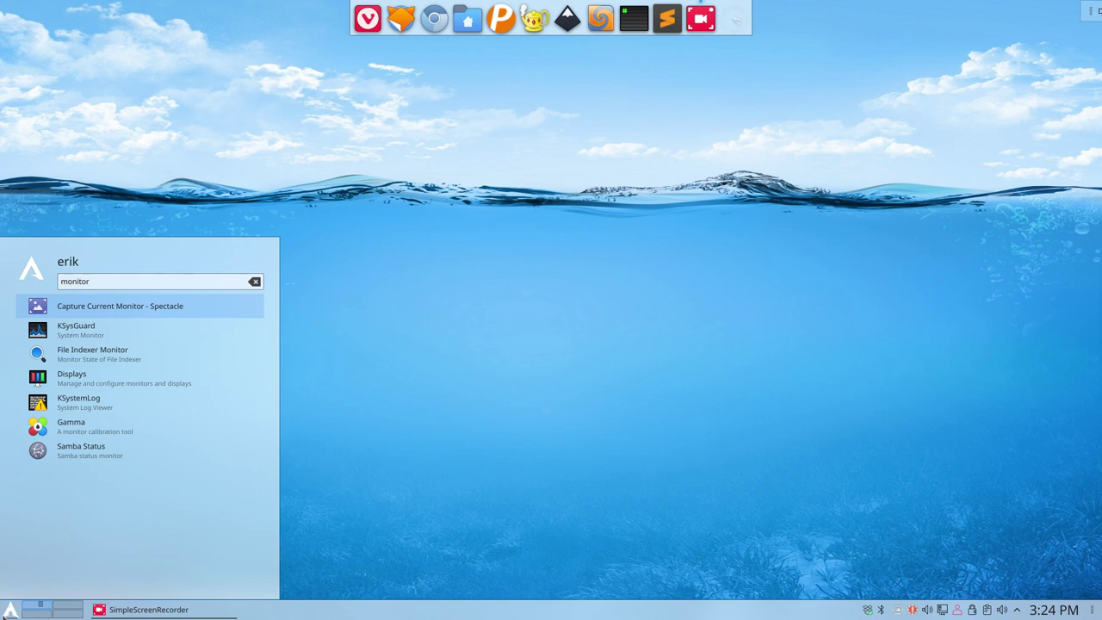
{"action": "key", "text": "Down"}
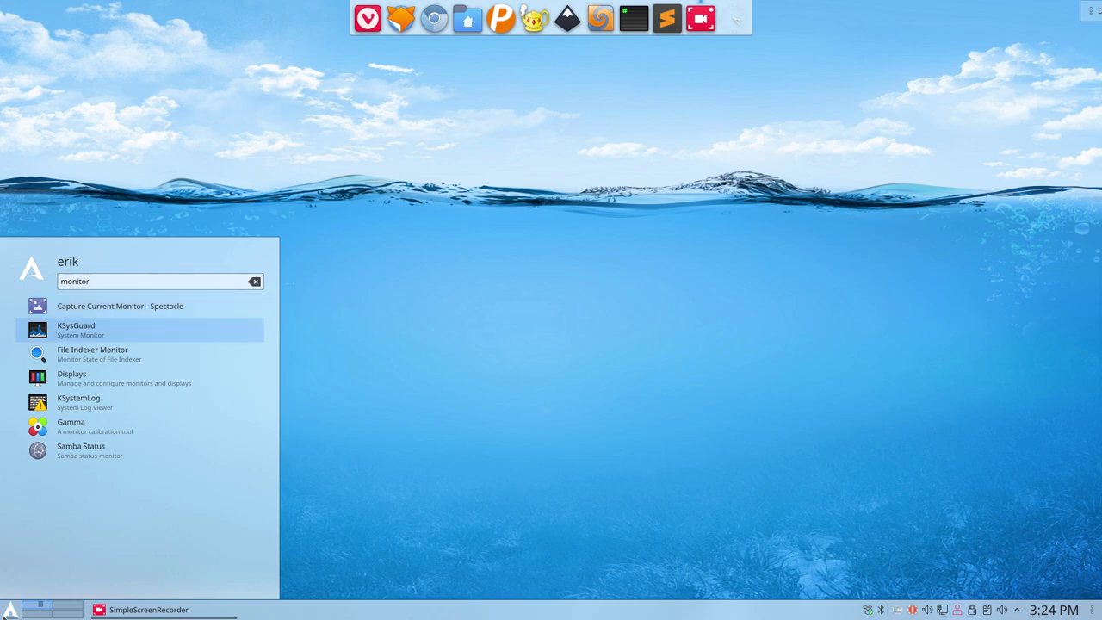
{"action": "left_click", "coordinate": [92, 329]}
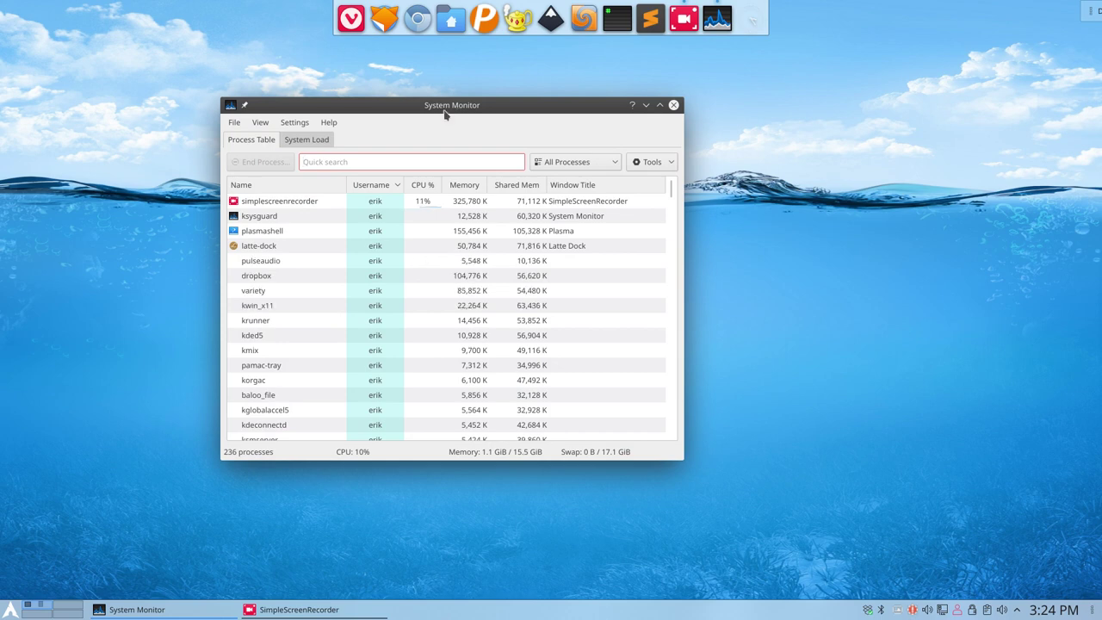
Step: View System Load graphs, return to Process Table selecting ksysguard, and move the window top-right
{"action": "left_click", "coordinate": [315, 142]}
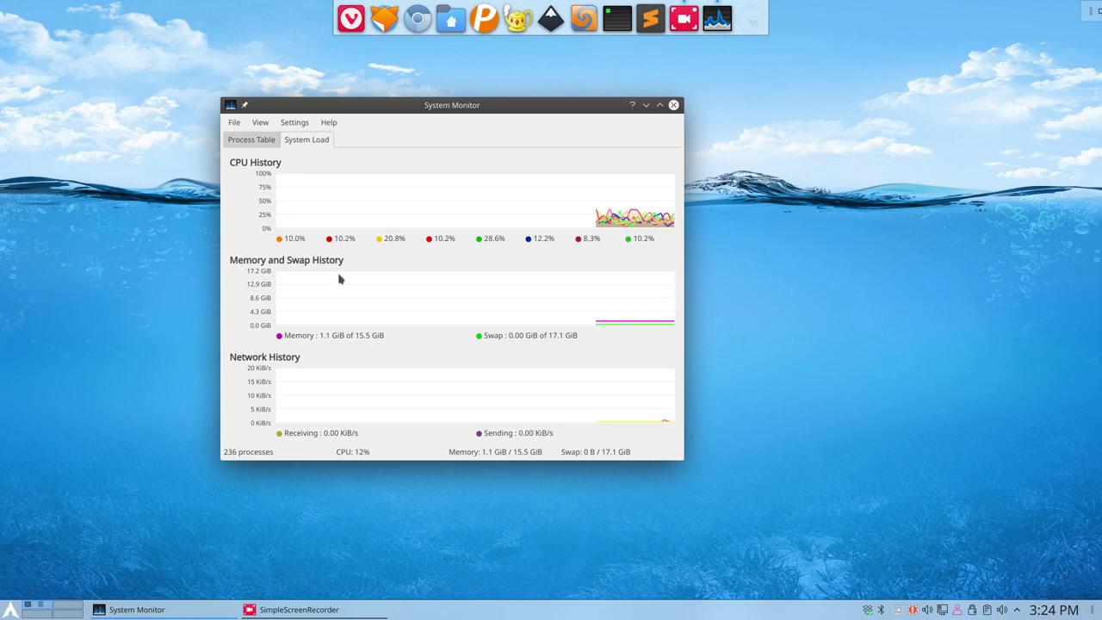
{"action": "left_click", "coordinate": [252, 141]}
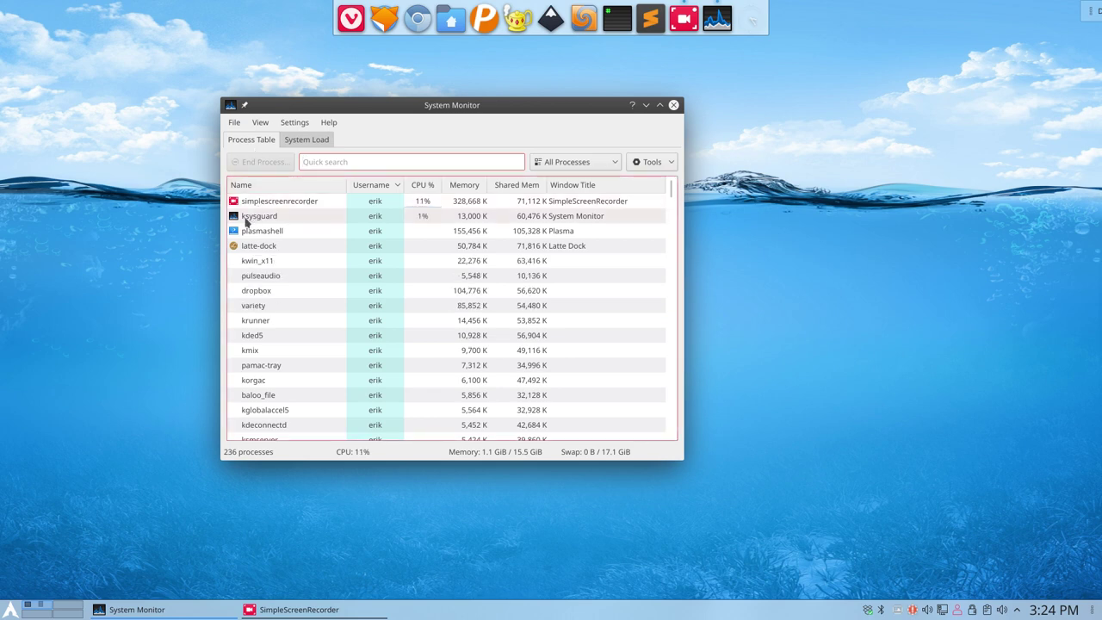
{"action": "left_click", "coordinate": [271, 220]}
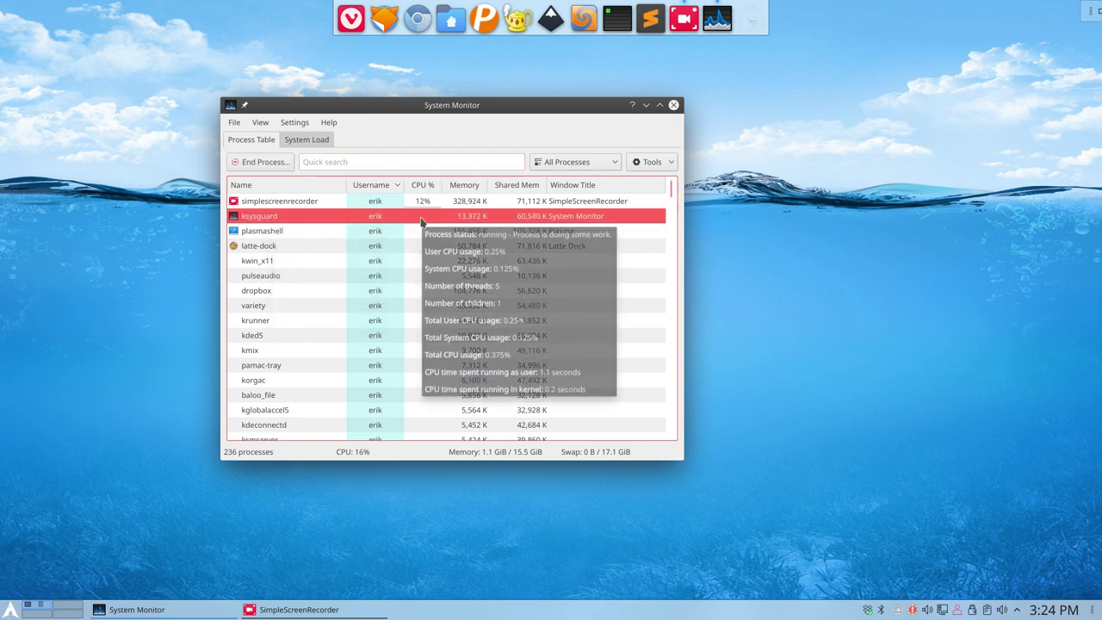
{"action": "left_click_drag", "start_coordinate": [604, 97], "coordinate": [990, 69]}
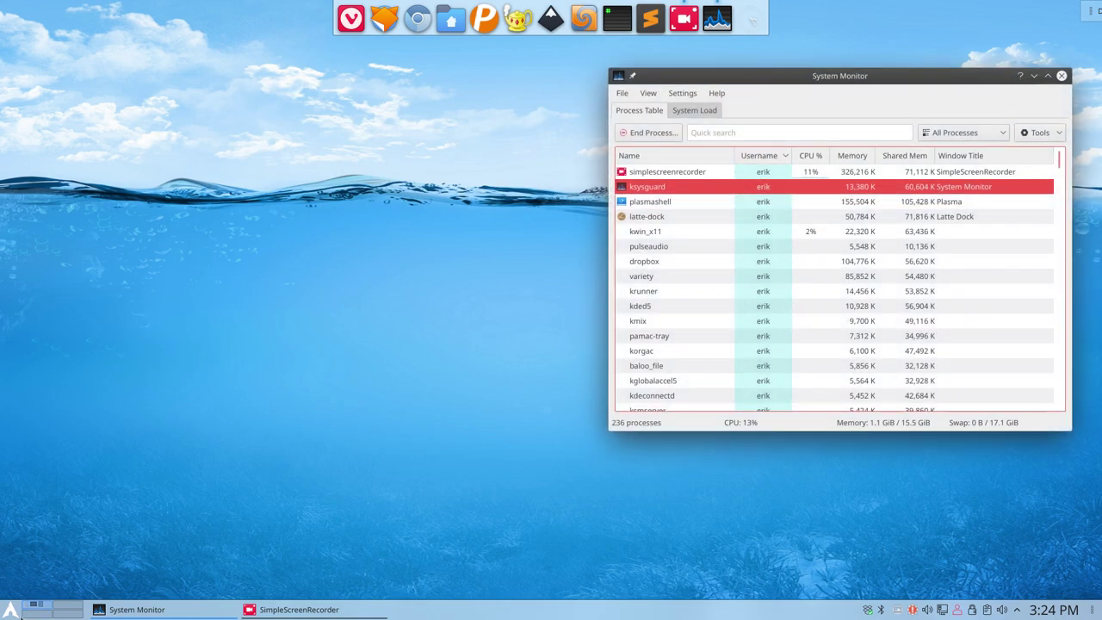
Step: Launch System Settings and open Shortcuts > Custom Shortcuts with the personal group expanded
{"action": "left_click", "coordinate": [10, 611]}
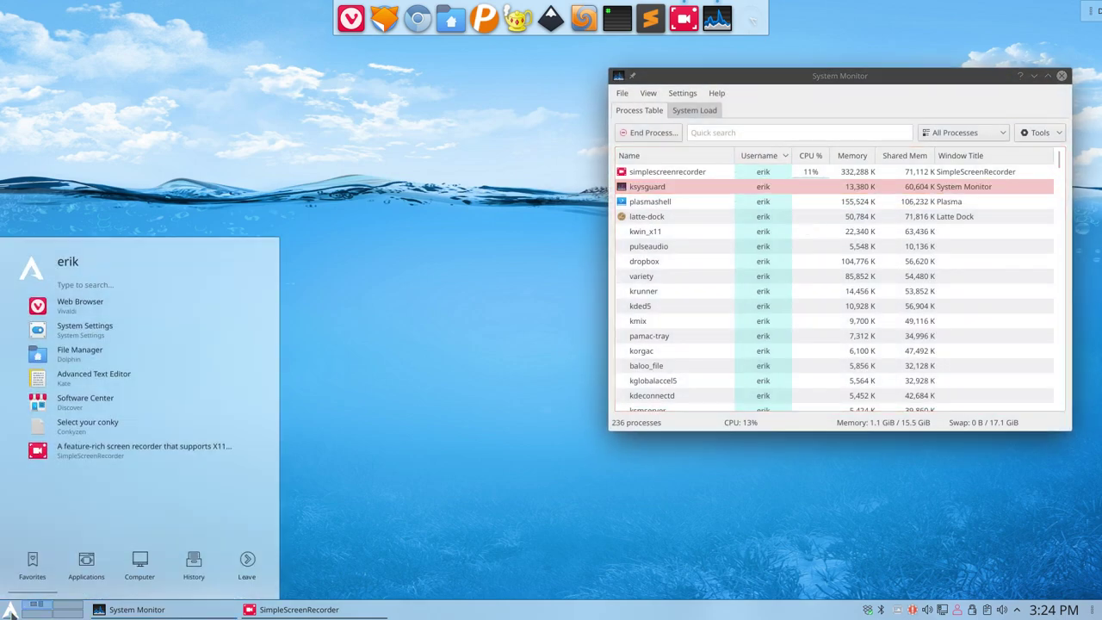
{"action": "left_click", "coordinate": [112, 330]}
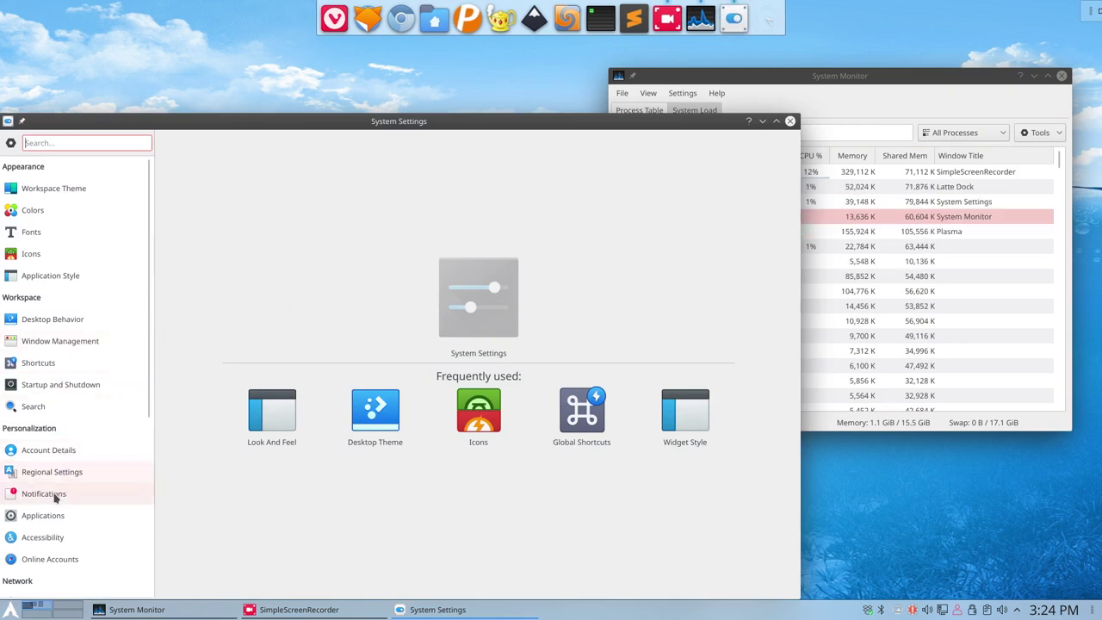
{"action": "left_click", "coordinate": [42, 364]}
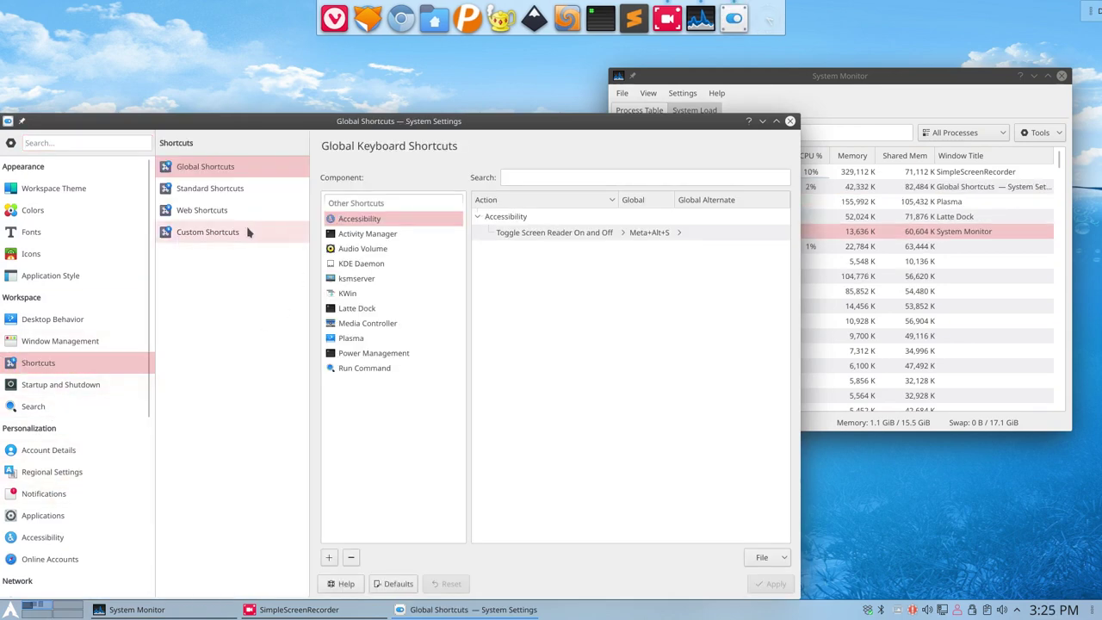
{"action": "left_click", "coordinate": [215, 231]}
{"action": "left_click", "coordinate": [352, 251]}
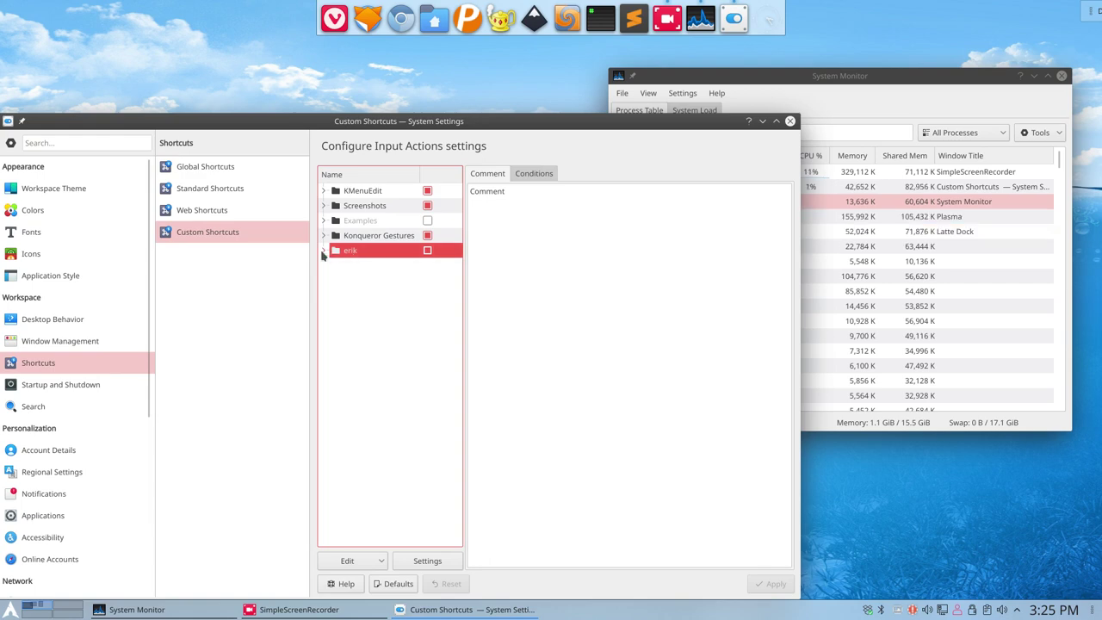
{"action": "double_click", "coordinate": [353, 254]}
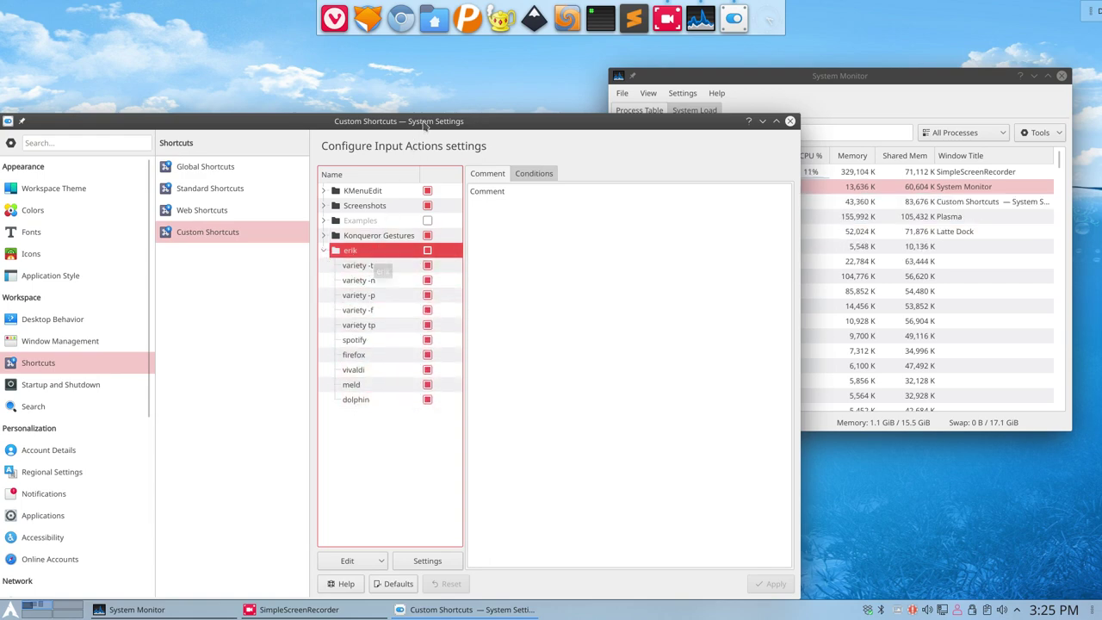
Step: Move the System Settings window up-left, open and close the Edit menu, reselect the personal group
{"action": "left_click_drag", "start_coordinate": [416, 176], "coordinate": [430, 106]}
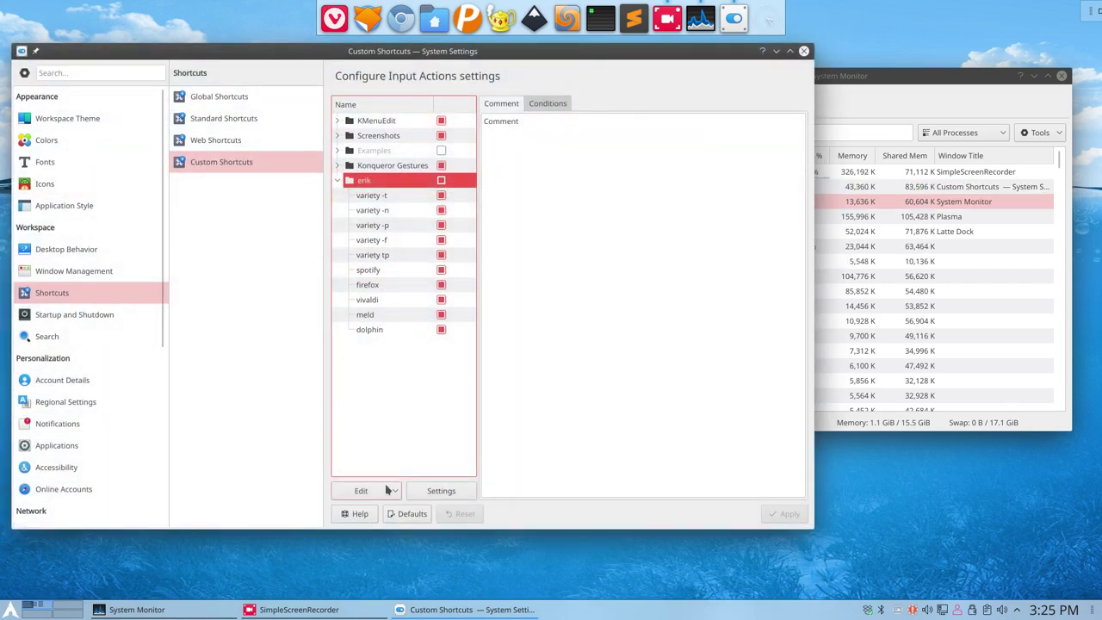
{"action": "left_click", "coordinate": [361, 491]}
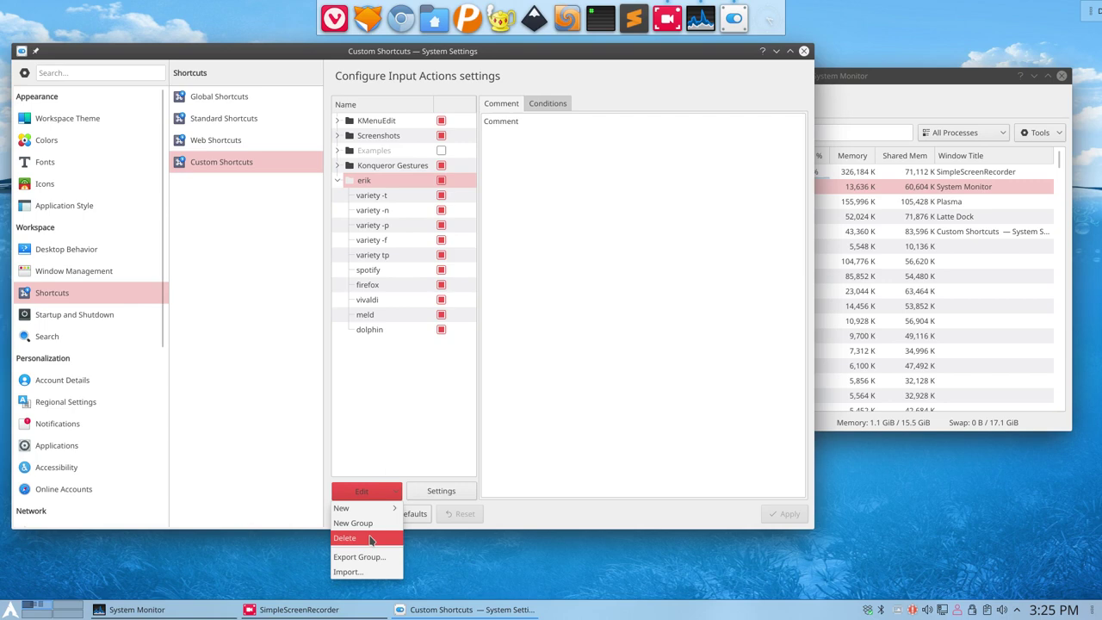
{"action": "left_click", "coordinate": [400, 410]}
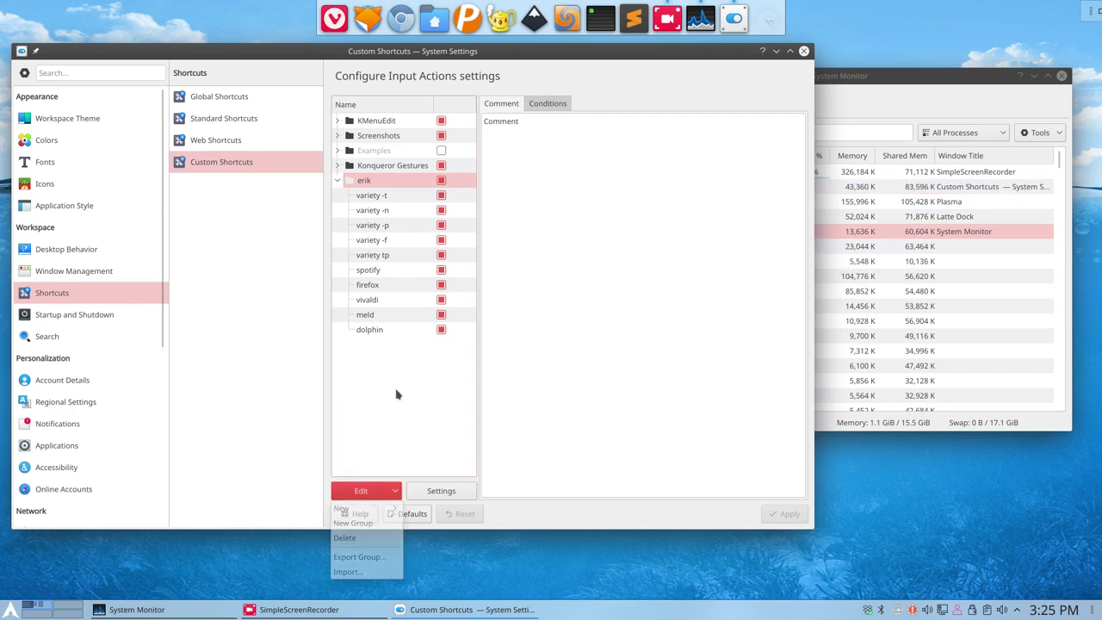
{"action": "left_click", "coordinate": [381, 182]}
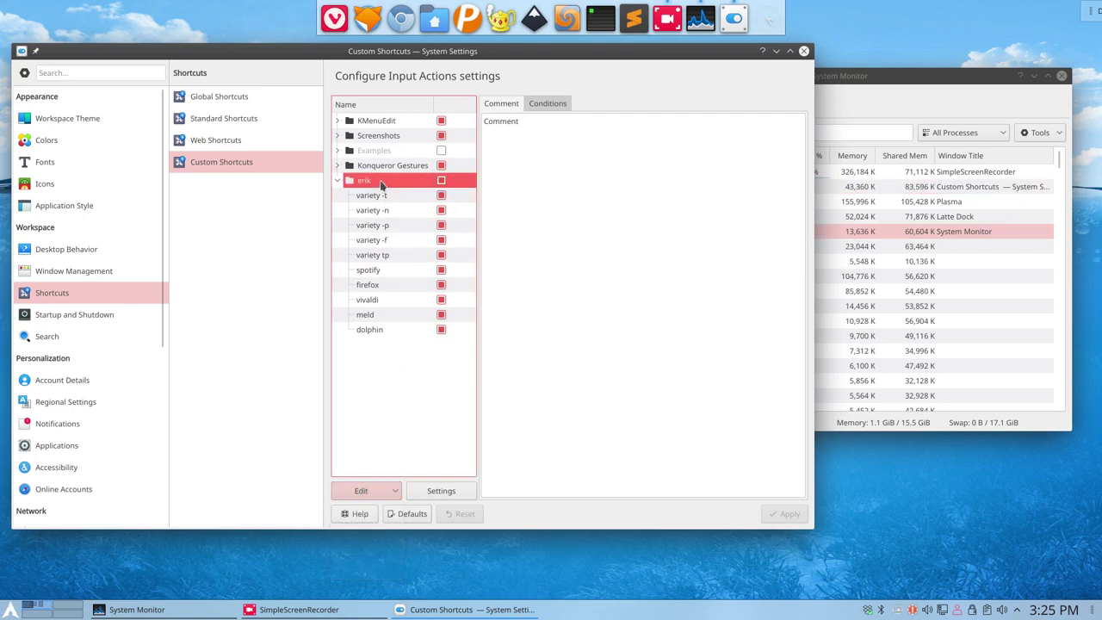
Step: Add a new command shortcut named ksysguard to the personal group
{"action": "left_click", "coordinate": [391, 491]}
{"action": "mouse_move", "coordinate": [376, 508]}
{"action": "mouse_move", "coordinate": [443, 509]}
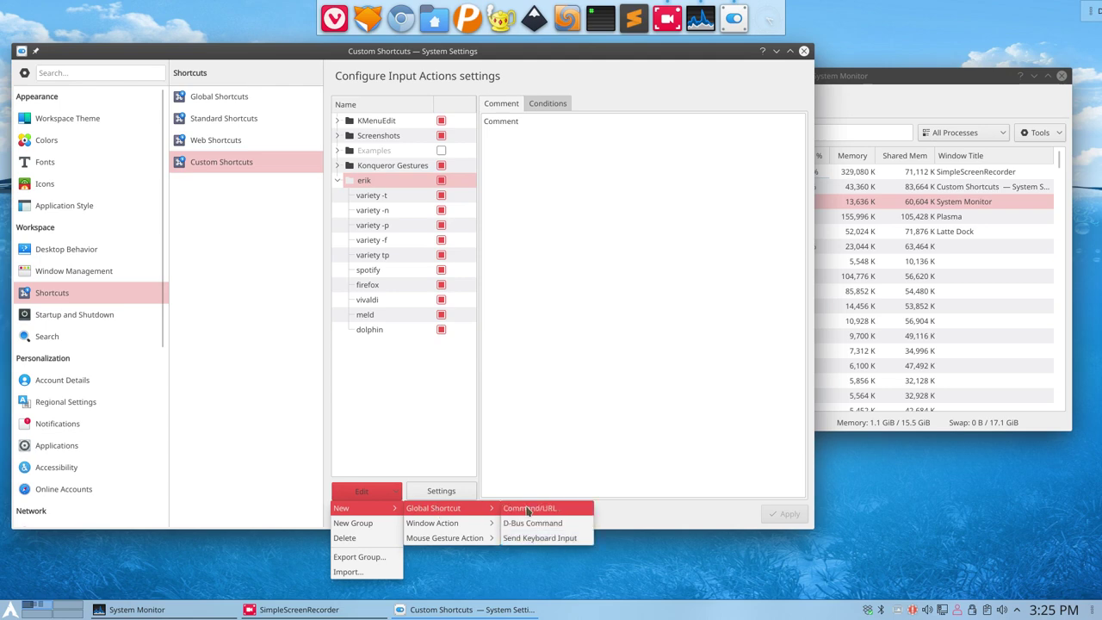
{"action": "left_click", "coordinate": [539, 509]}
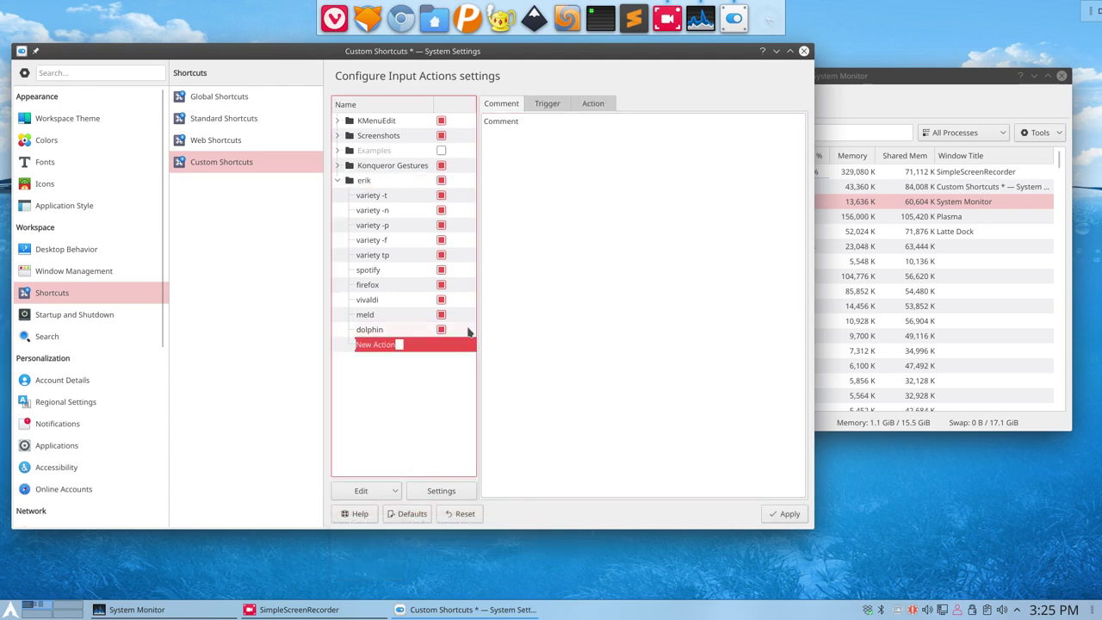
{"action": "type", "text": "k"}
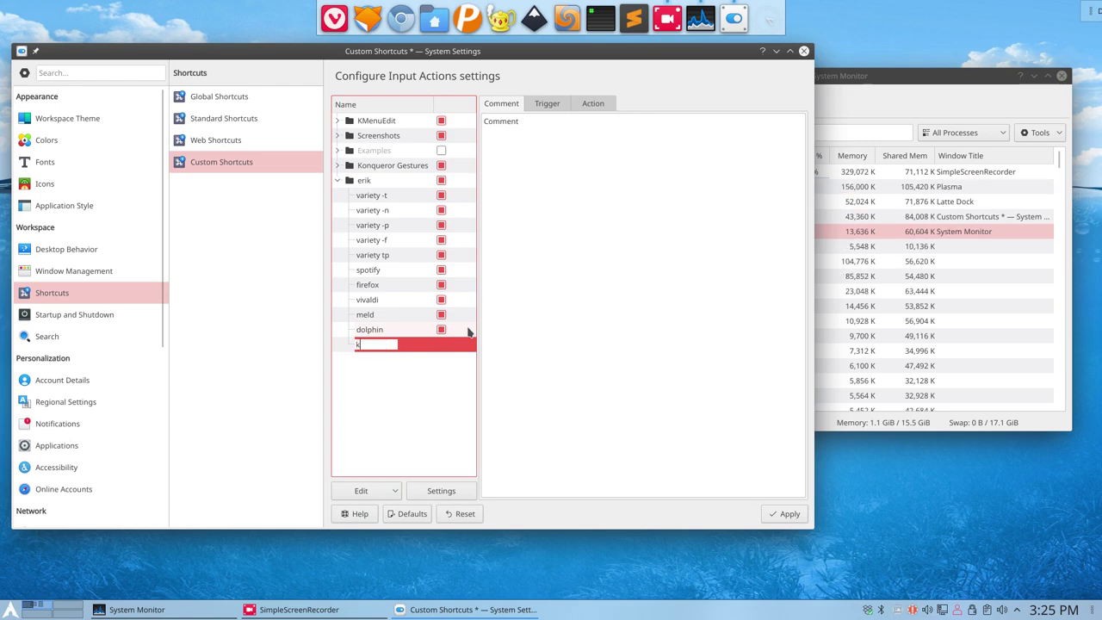
{"action": "type", "text": "sysguar"}
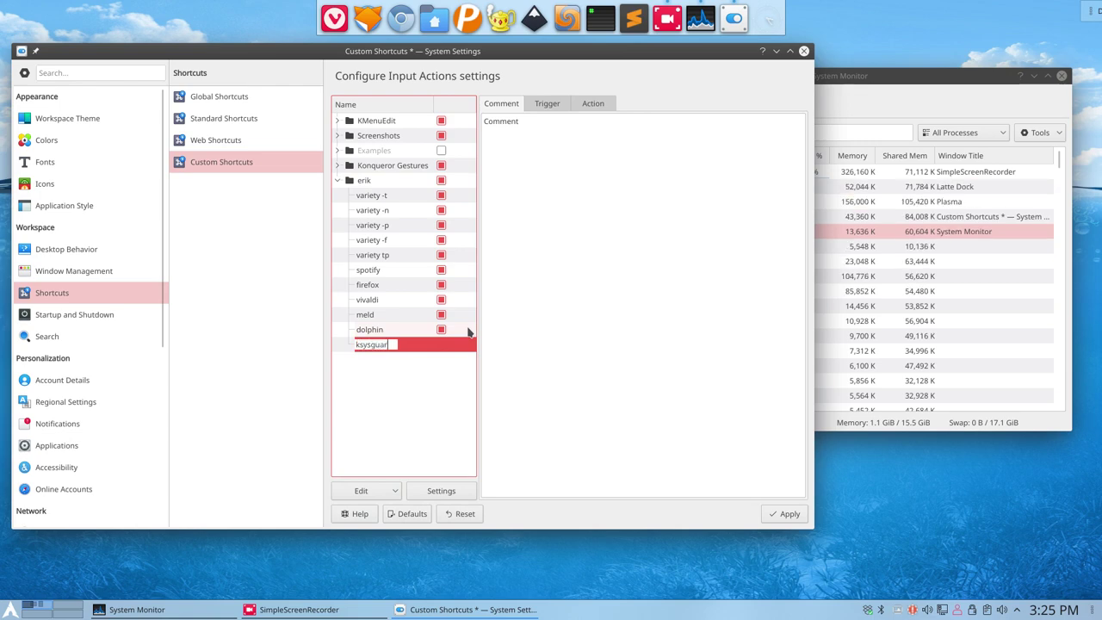
{"action": "type", "text": "d"}
{"action": "key", "text": "Return"}
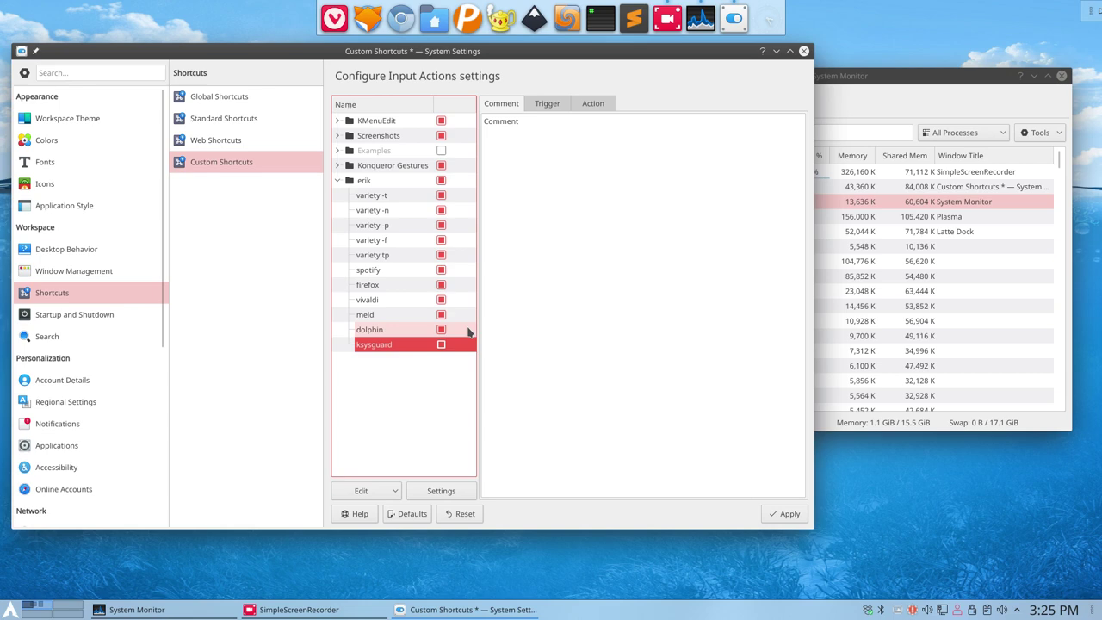
Step: Record Ctrl+Shift+Esc as the ksysguard action's trigger
{"action": "left_click", "coordinate": [546, 104]}
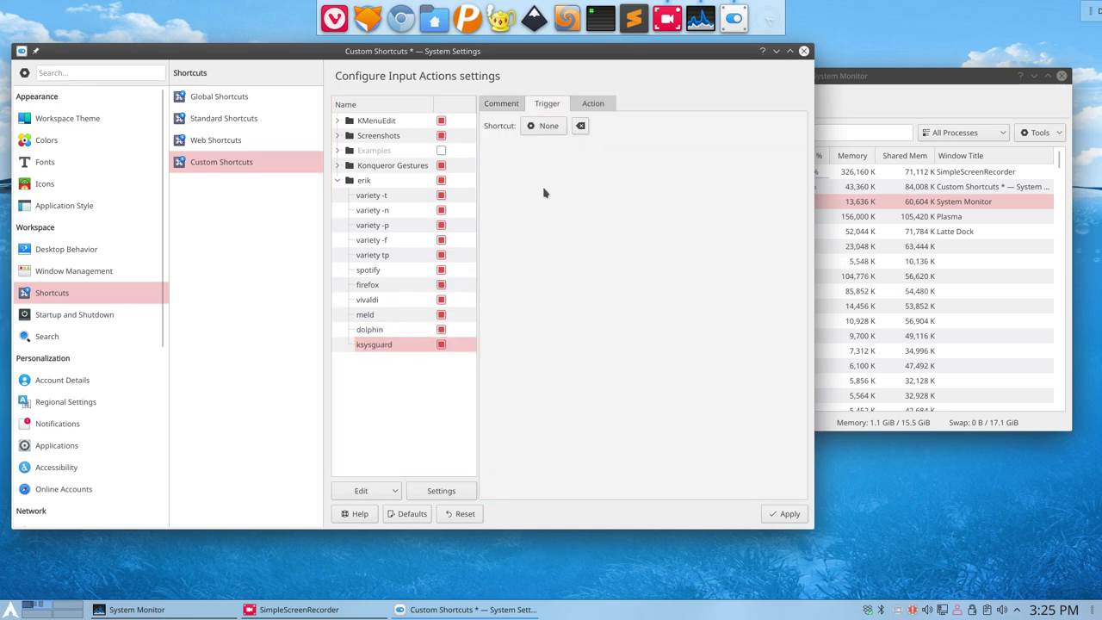
{"action": "left_click", "coordinate": [540, 126]}
{"action": "key", "text": "ctrl+shift+Escape"}
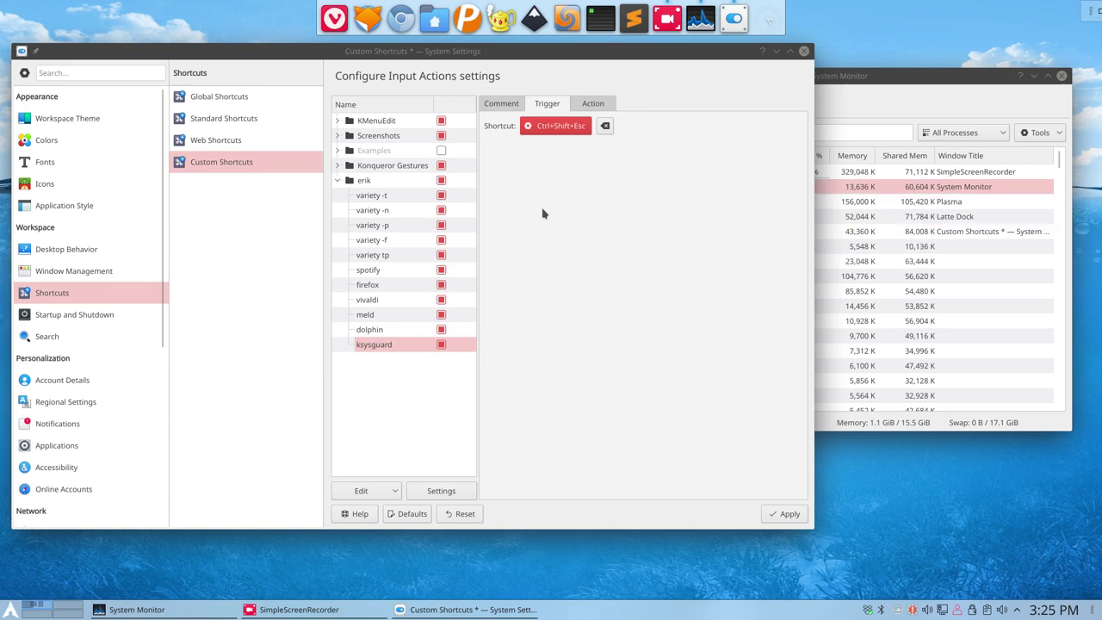
{"action": "left_click", "coordinate": [594, 104]}
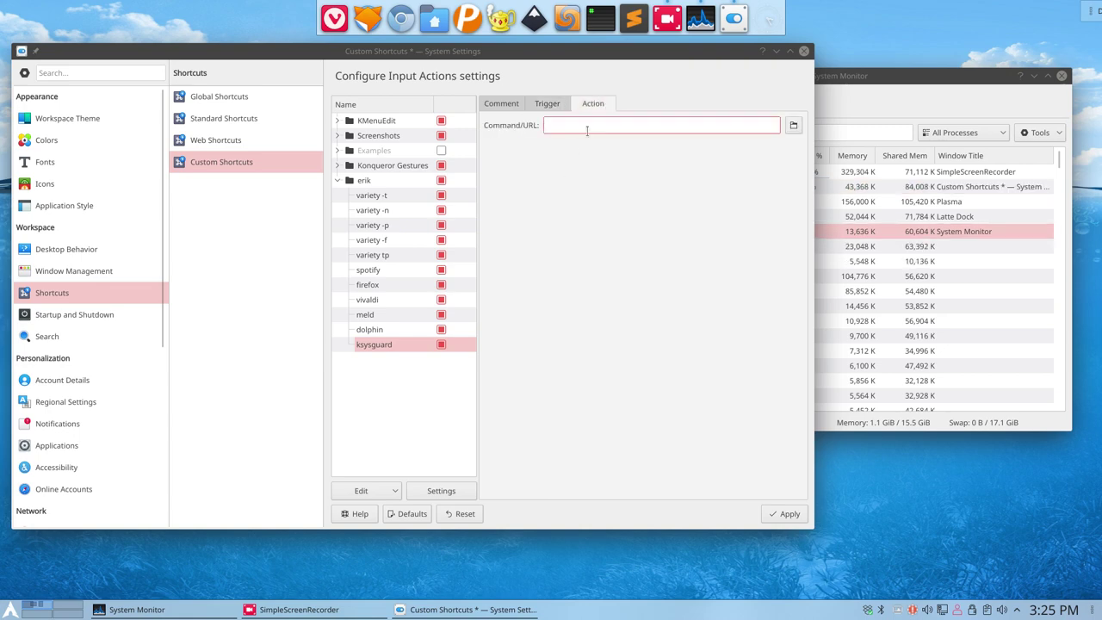
{"action": "left_click", "coordinate": [547, 104]}
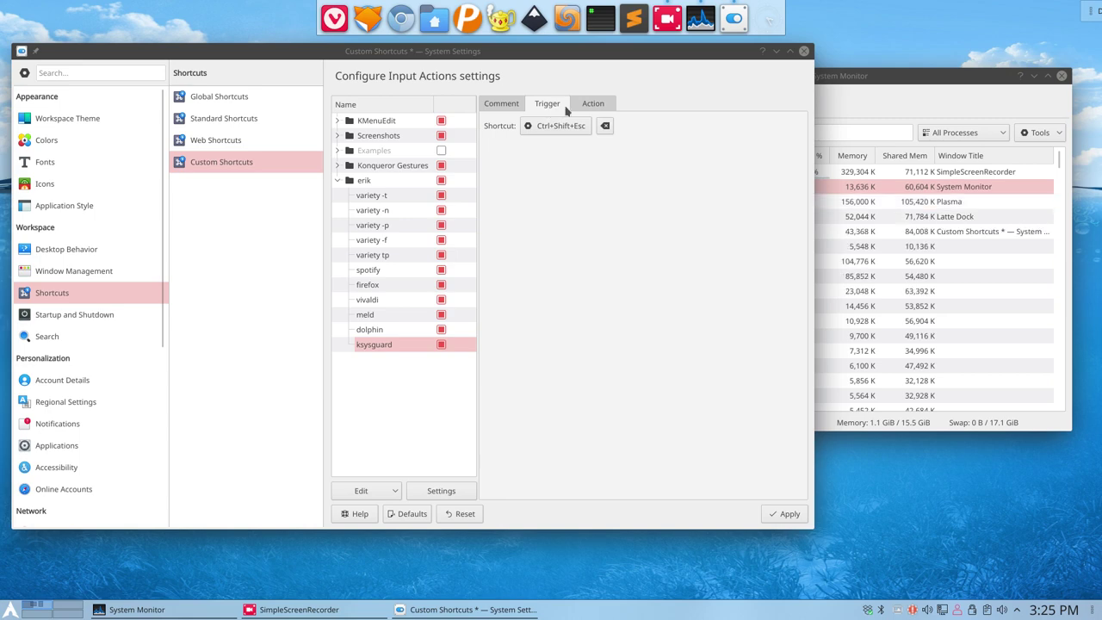
{"action": "left_click", "coordinate": [584, 105]}
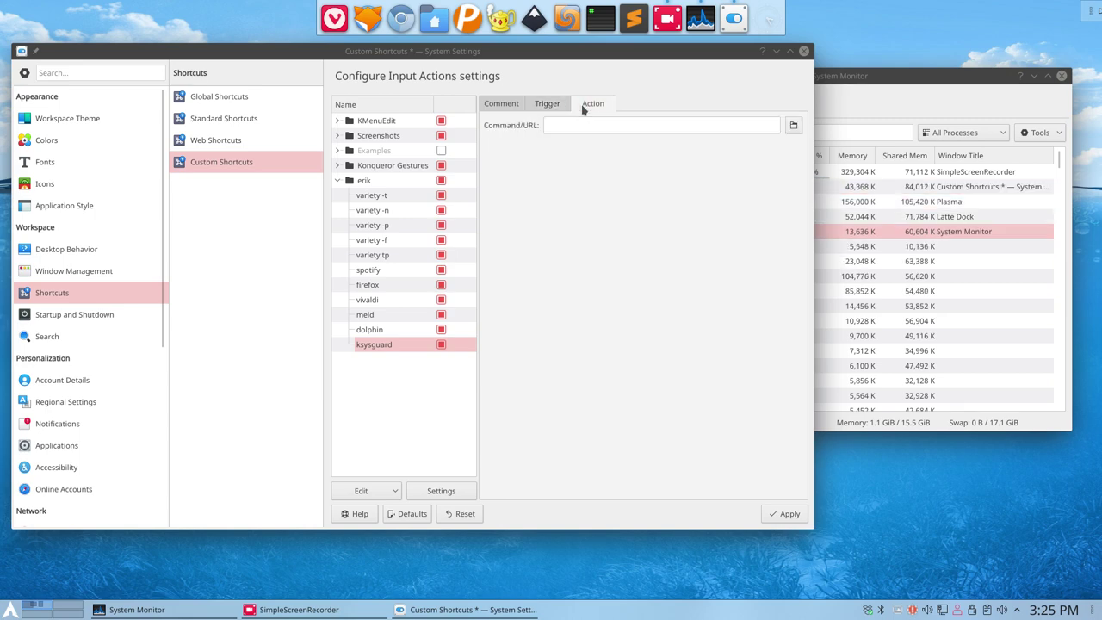
Step: Enter ksysguard as the command to run and apply the new shortcut
{"action": "left_click", "coordinate": [563, 126]}
{"action": "type", "text": "k"}
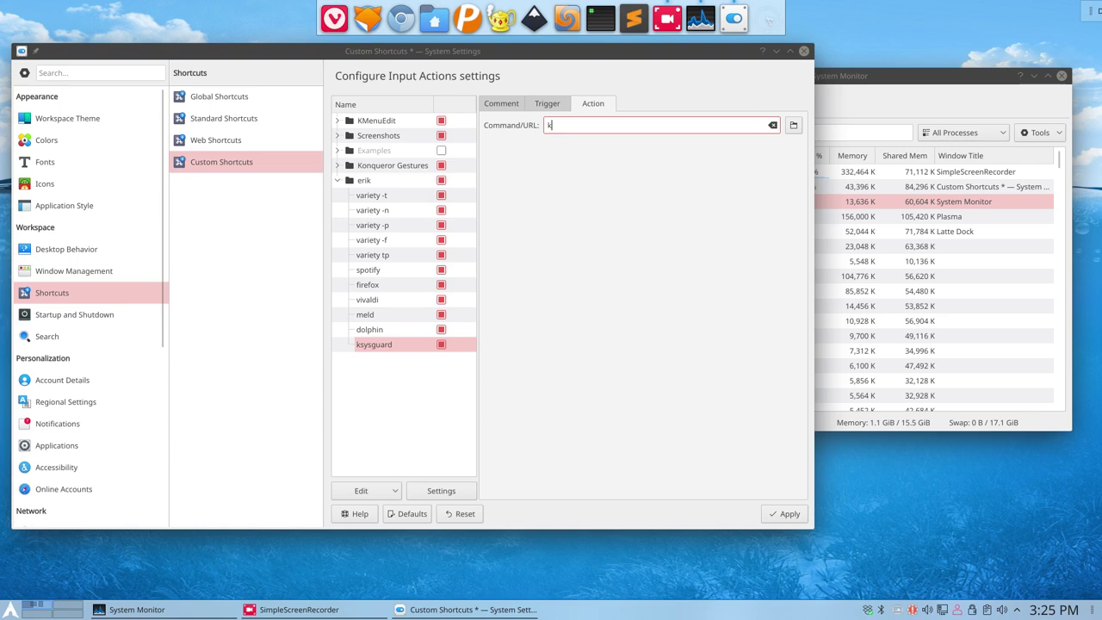
{"action": "type", "text": "sysguard"}
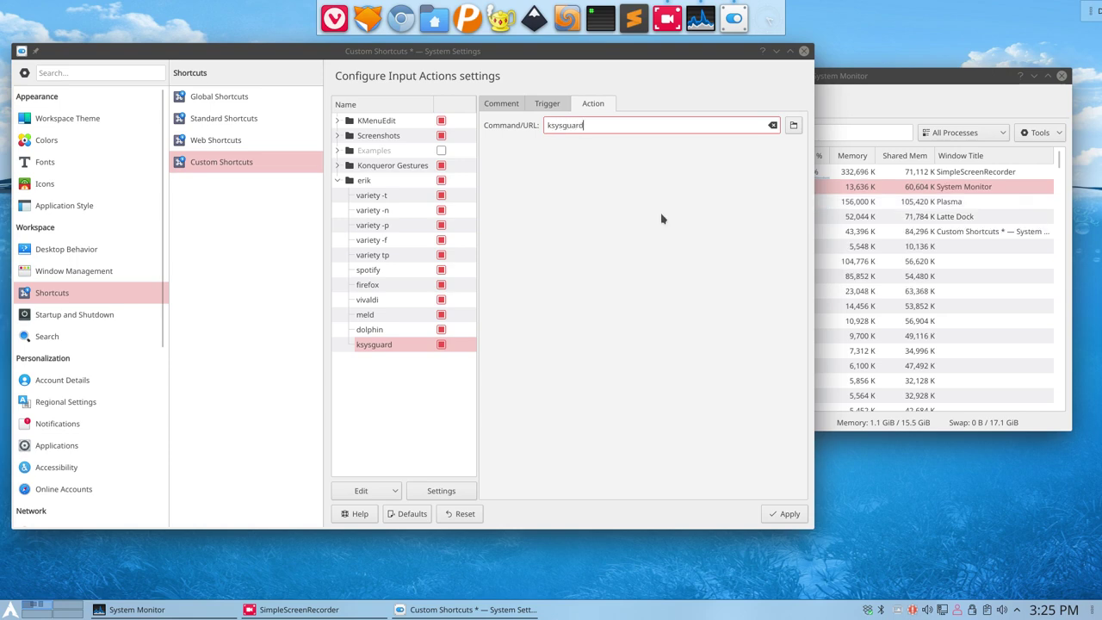
{"action": "left_click", "coordinate": [787, 514]}
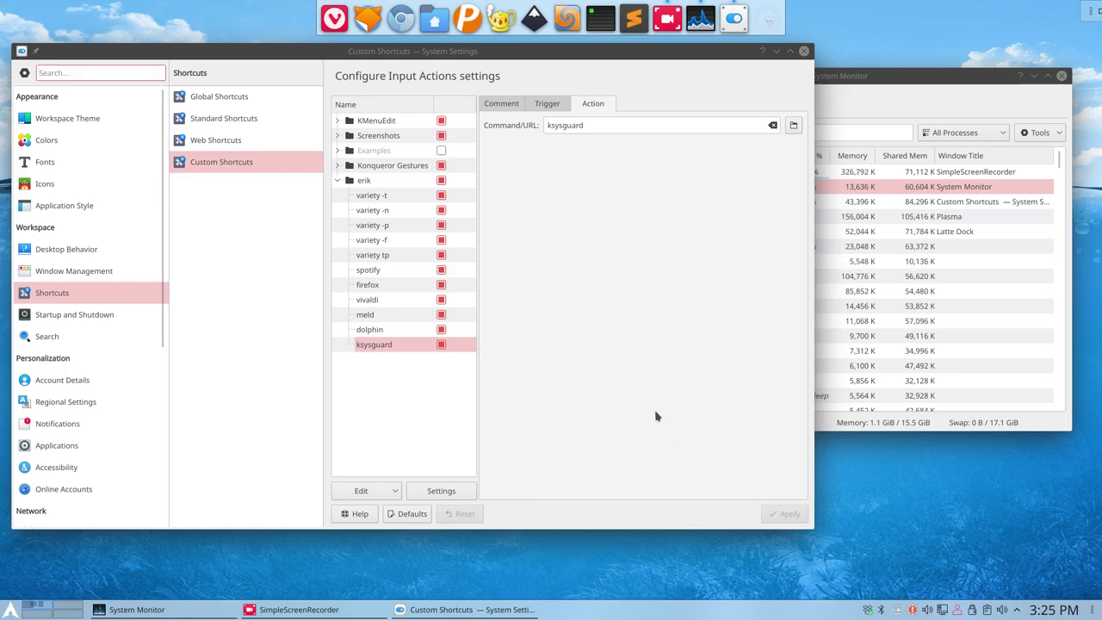
Step: Launch System Monitor <2> via the shortcut, close the original, and move the new one top-right
{"action": "key", "text": "ctrl+alt+k"}
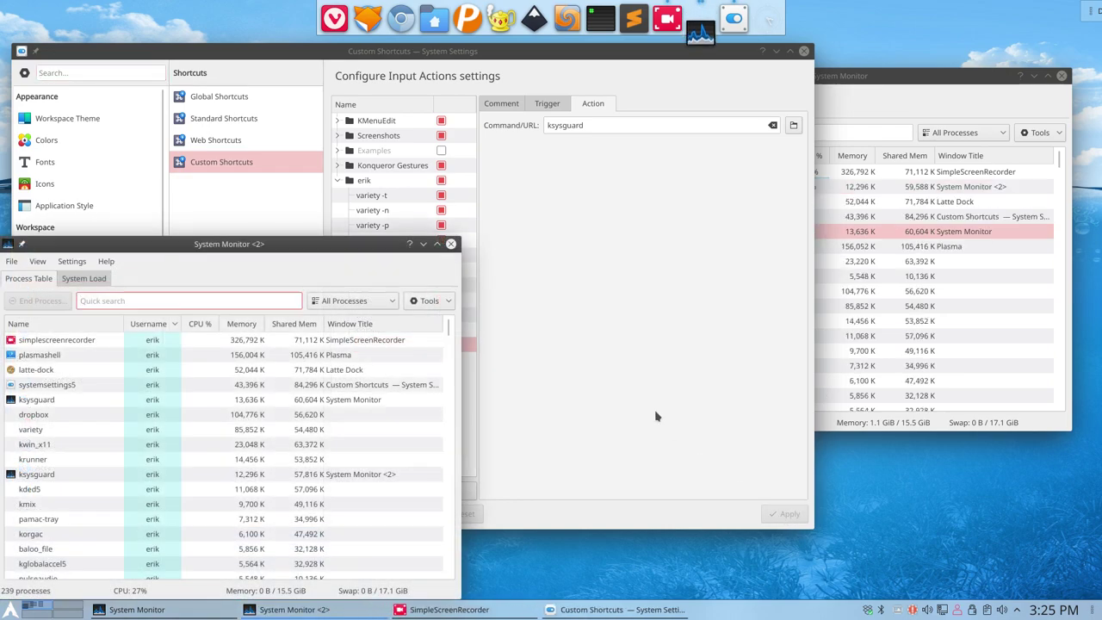
{"action": "left_click", "coordinate": [1062, 76]}
{"action": "left_click_drag", "start_coordinate": [347, 251], "coordinate": [773, 94]}
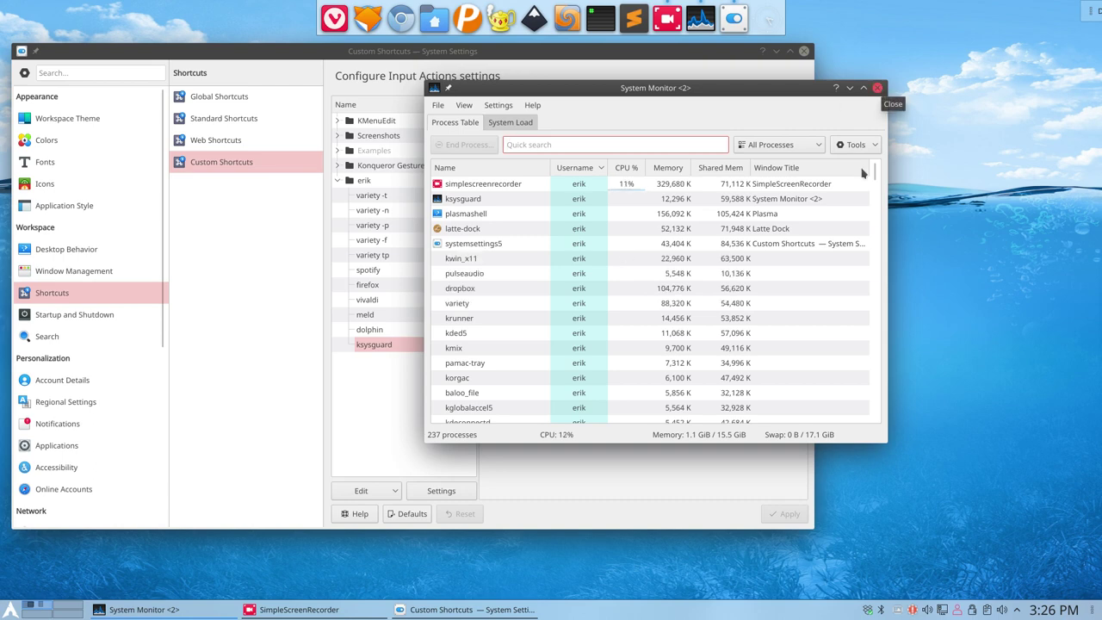
Step: Bring System Settings forward, shift it down-right, close it, and scroll the process table
{"action": "left_click", "coordinate": [372, 53]}
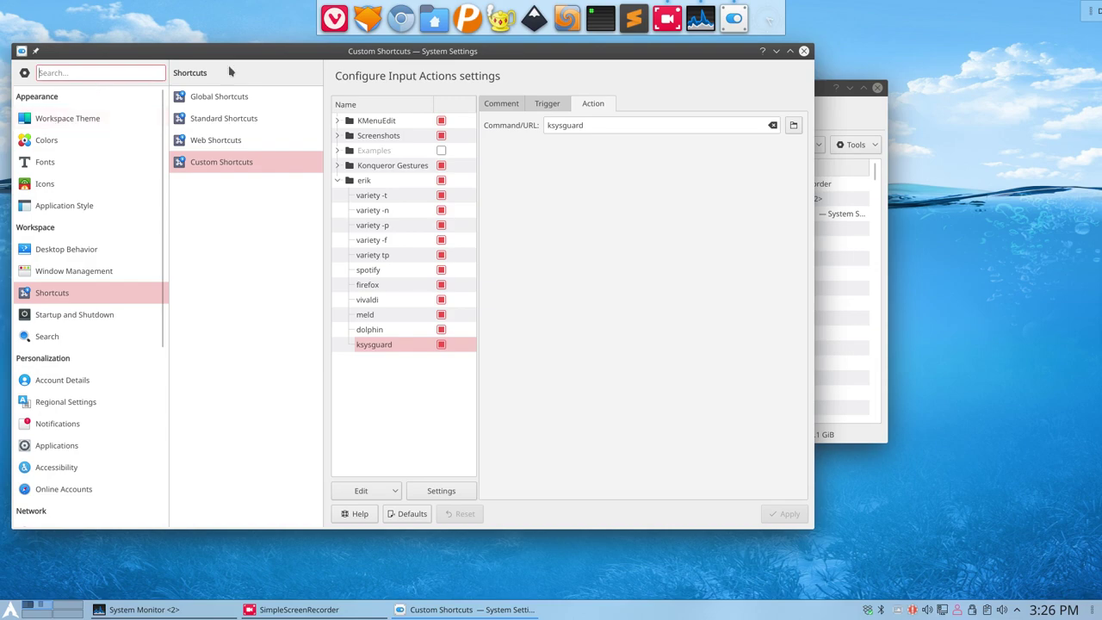
{"action": "left_click_drag", "start_coordinate": [539, 81], "coordinate": [638, 114]}
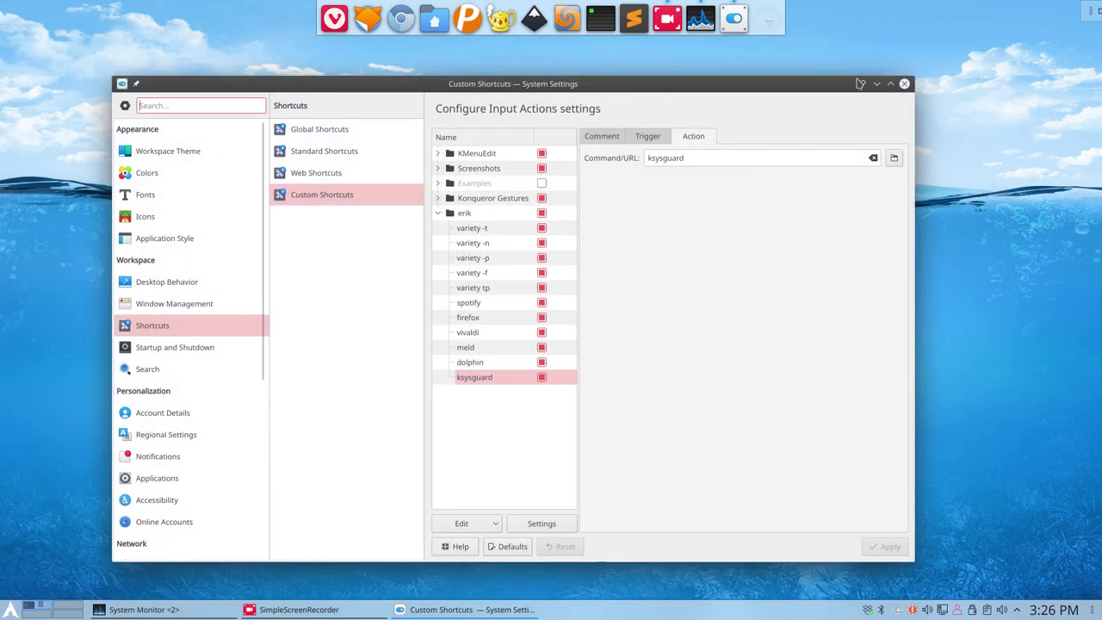
{"action": "left_click", "coordinate": [904, 83]}
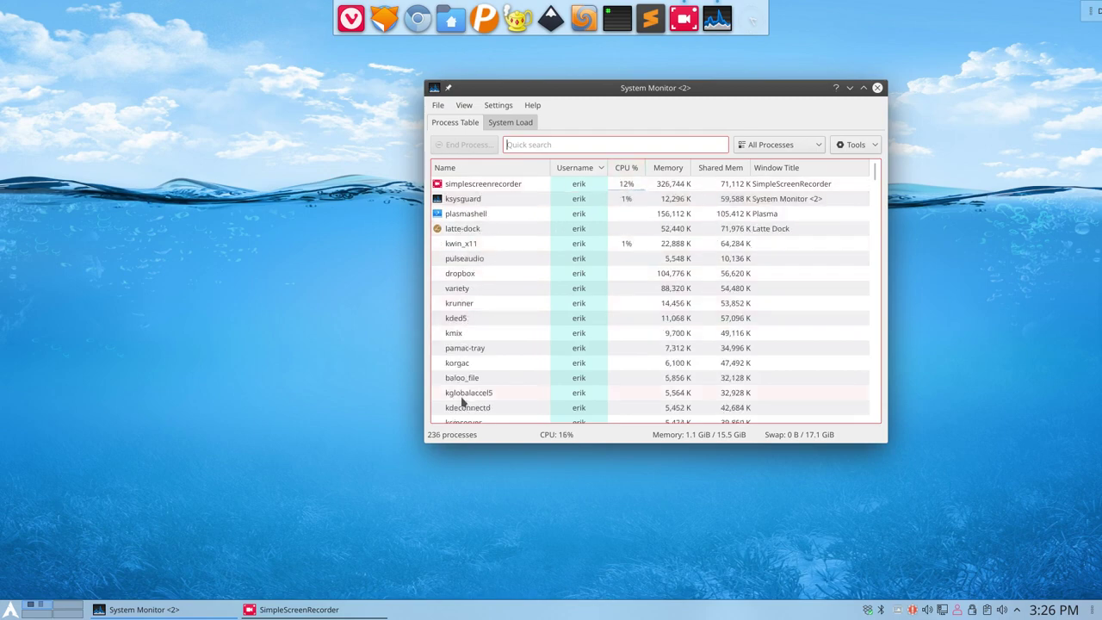
{"action": "scroll", "coordinate": [465, 344], "scroll_direction": "down", "scroll_amount": 4}
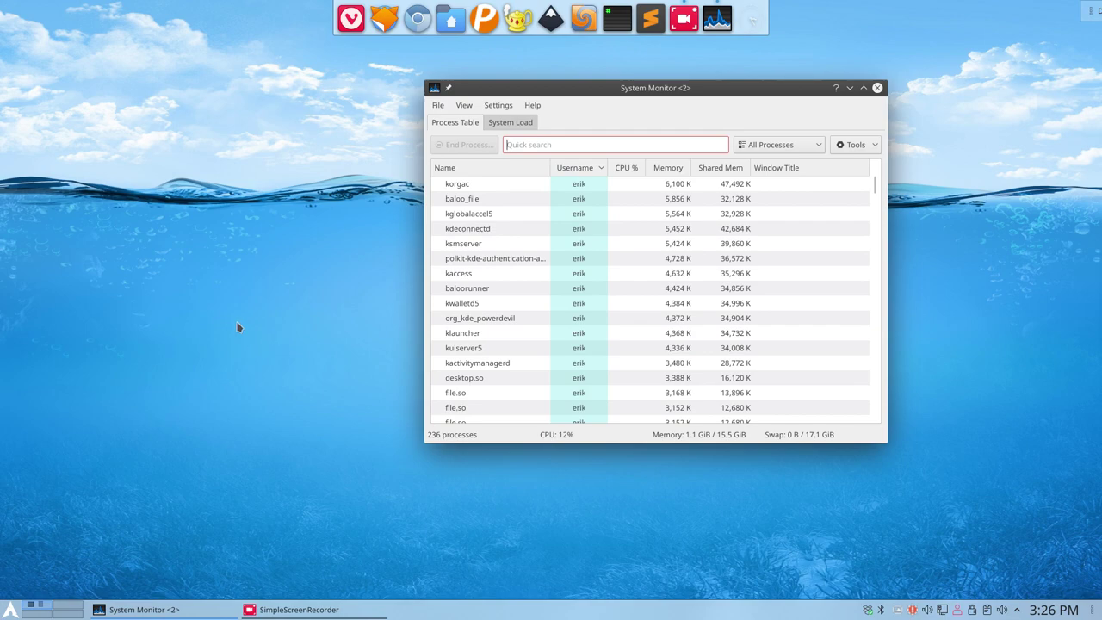
Step: Relaunch System Settings from the launcher and select its systemsettings5 row in System Monitor
{"action": "left_click", "coordinate": [10, 611]}
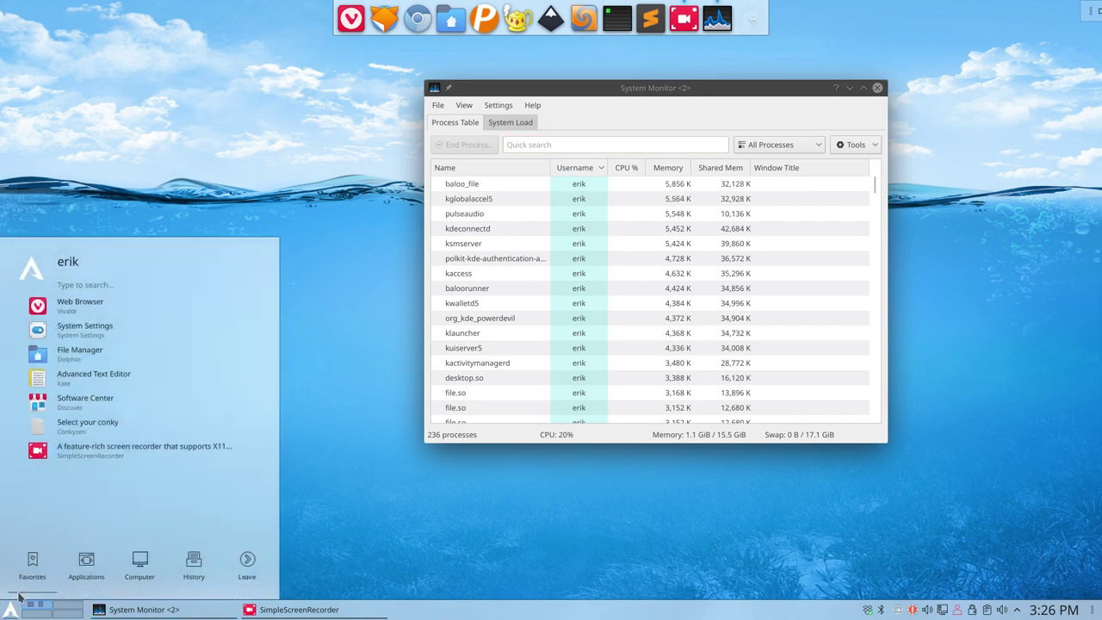
{"action": "left_click", "coordinate": [123, 340]}
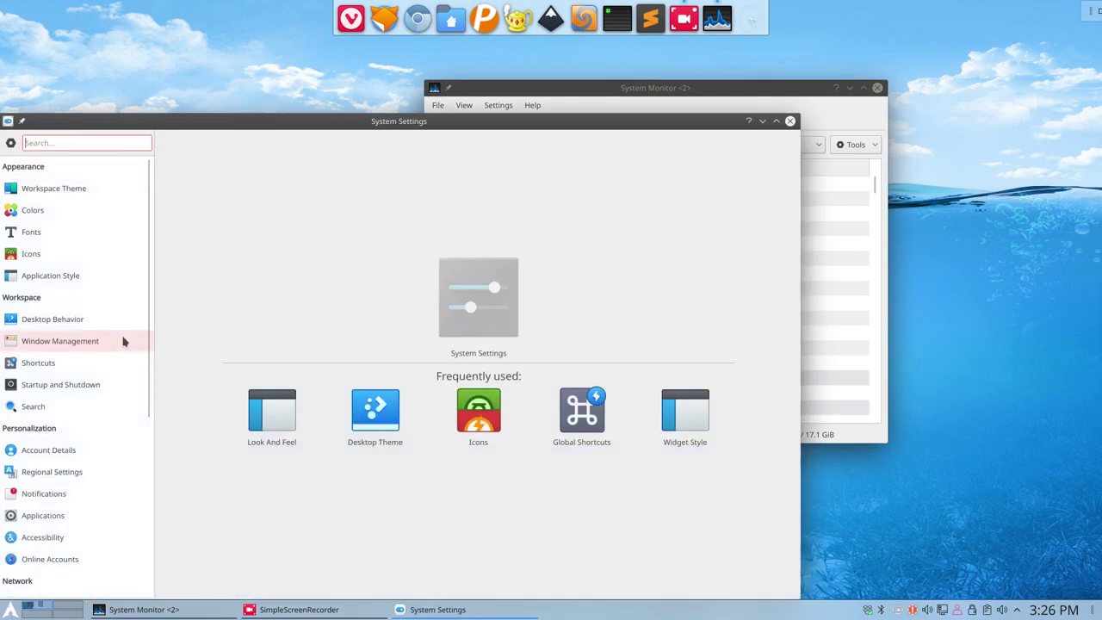
{"action": "left_click", "coordinate": [568, 108]}
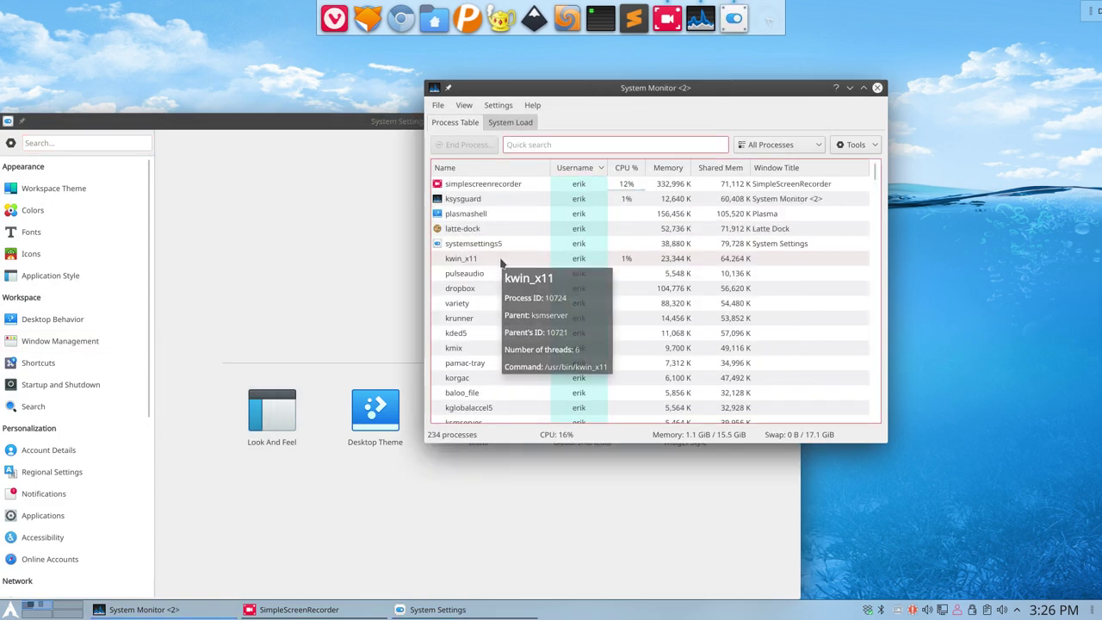
{"action": "left_click", "coordinate": [496, 246]}
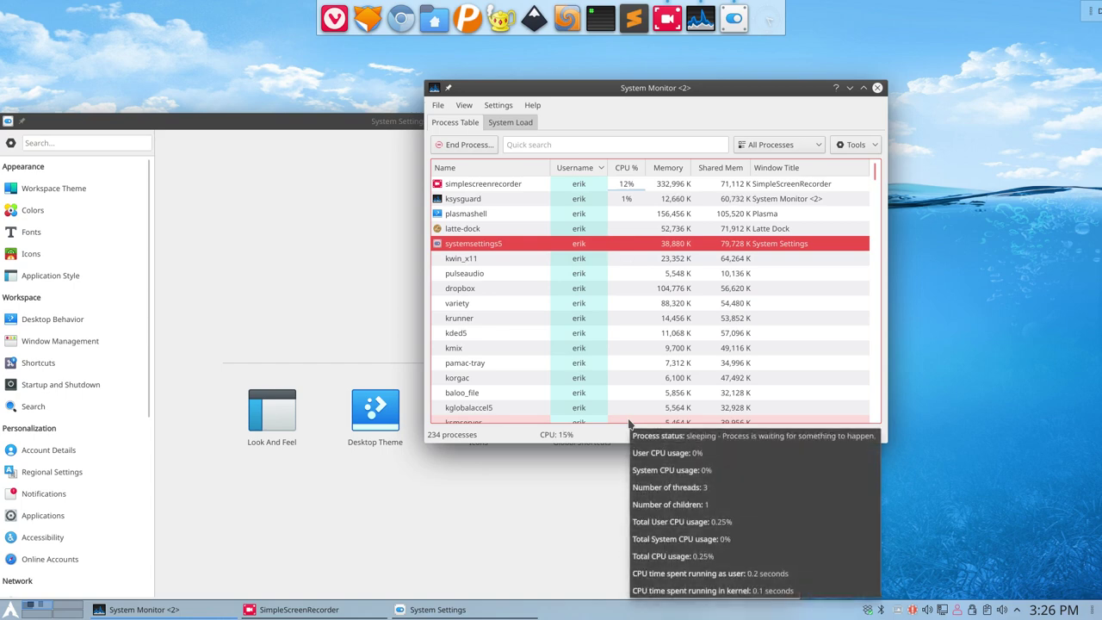
Step: In a new terminal, run systemsettings5 using Tab completion, then close System Settings
{"action": "key", "text": "ctrl+alt+t"}
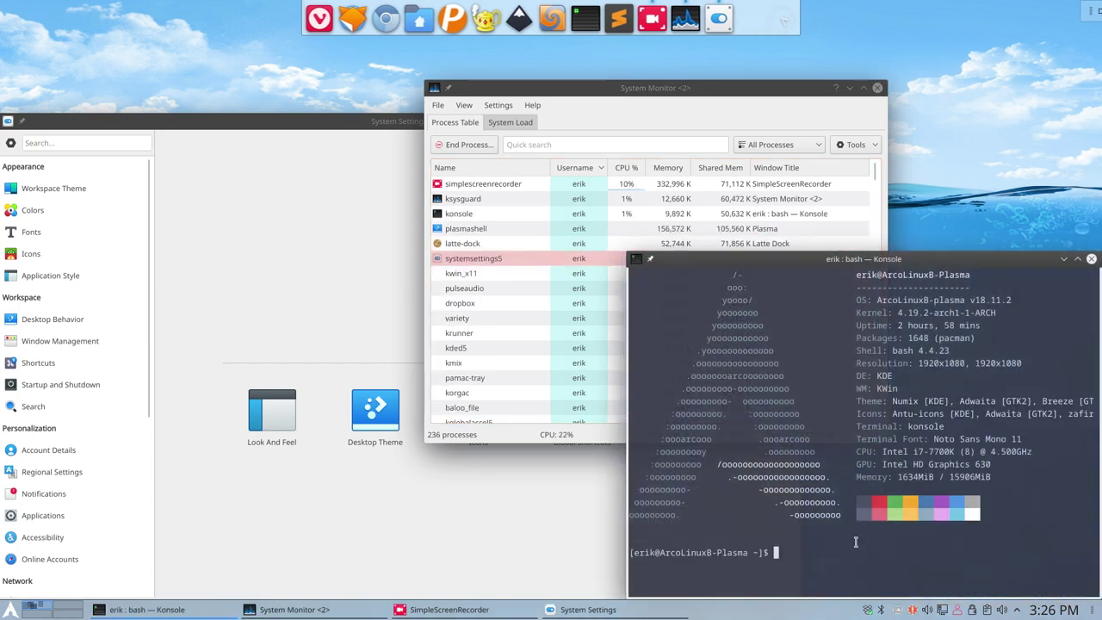
{"action": "type", "text": "system"}
{"action": "key", "text": "Tab"}
{"action": "key", "text": "Tab"}
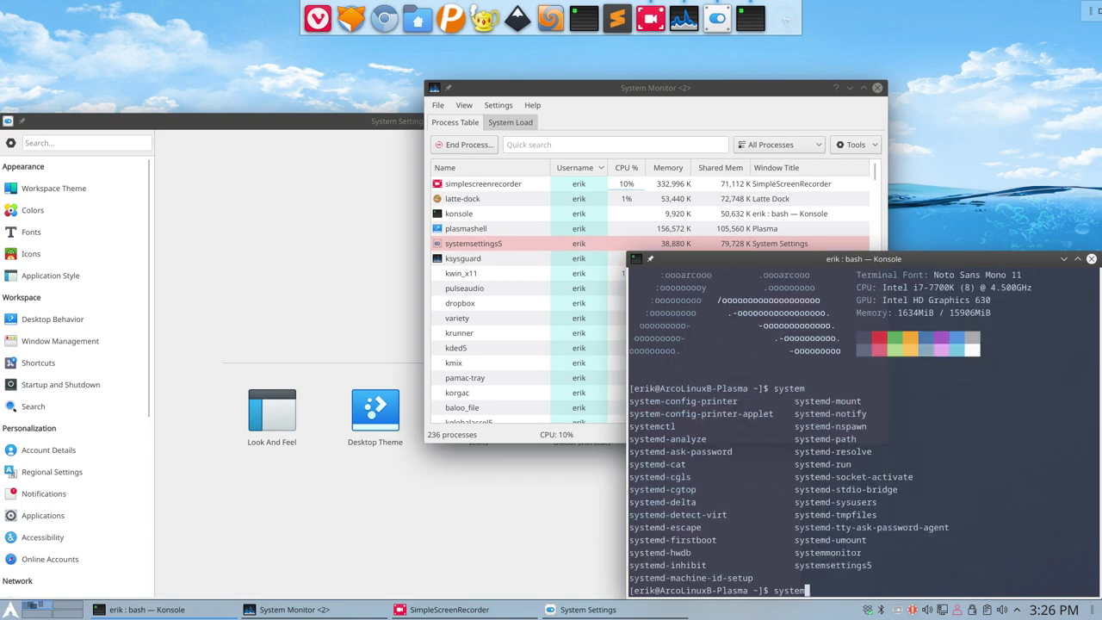
{"action": "type", "text": "settings5"}
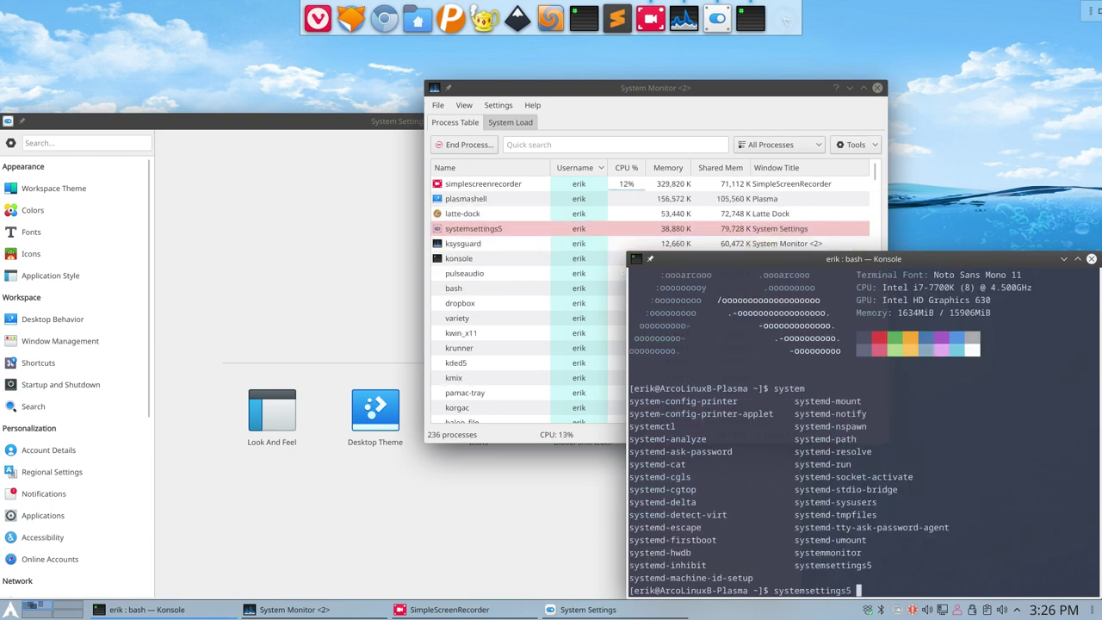
{"action": "key", "text": "Return"}
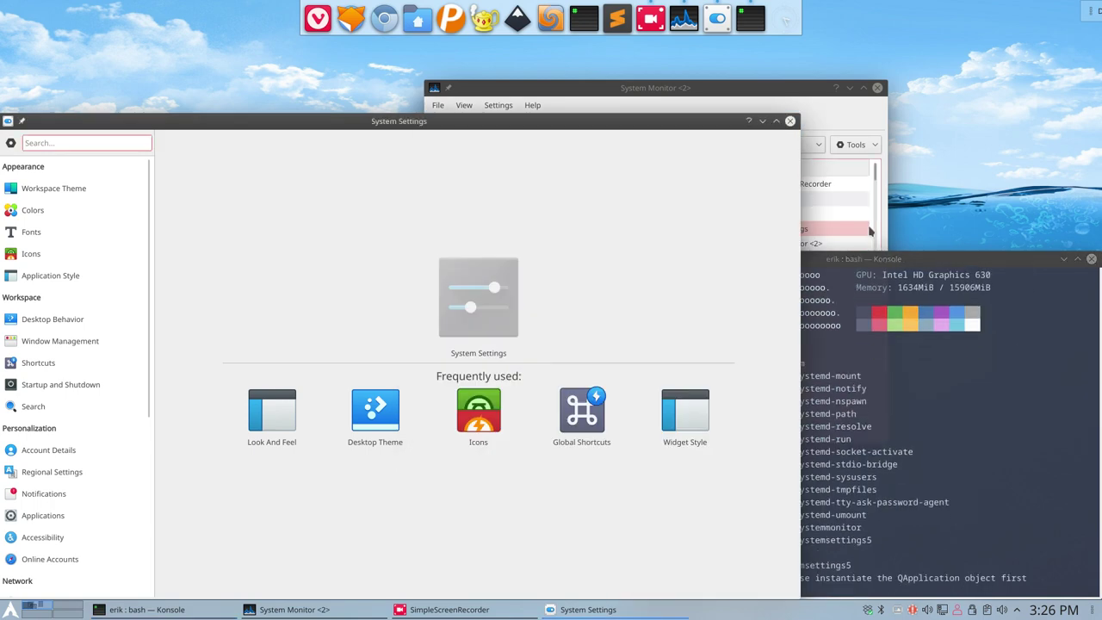
{"action": "left_click", "coordinate": [789, 120]}
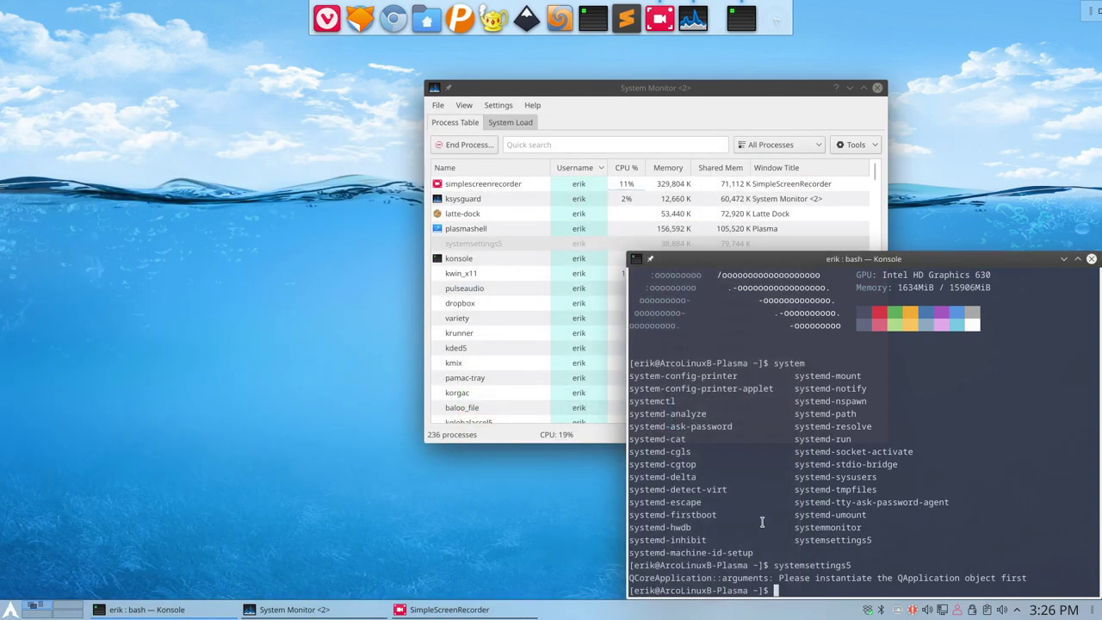
Step: Rerun systemsettings5 from history, close it again, and move System Monitor up and right
{"action": "key", "text": "Up"}
{"action": "key", "text": "Return"}
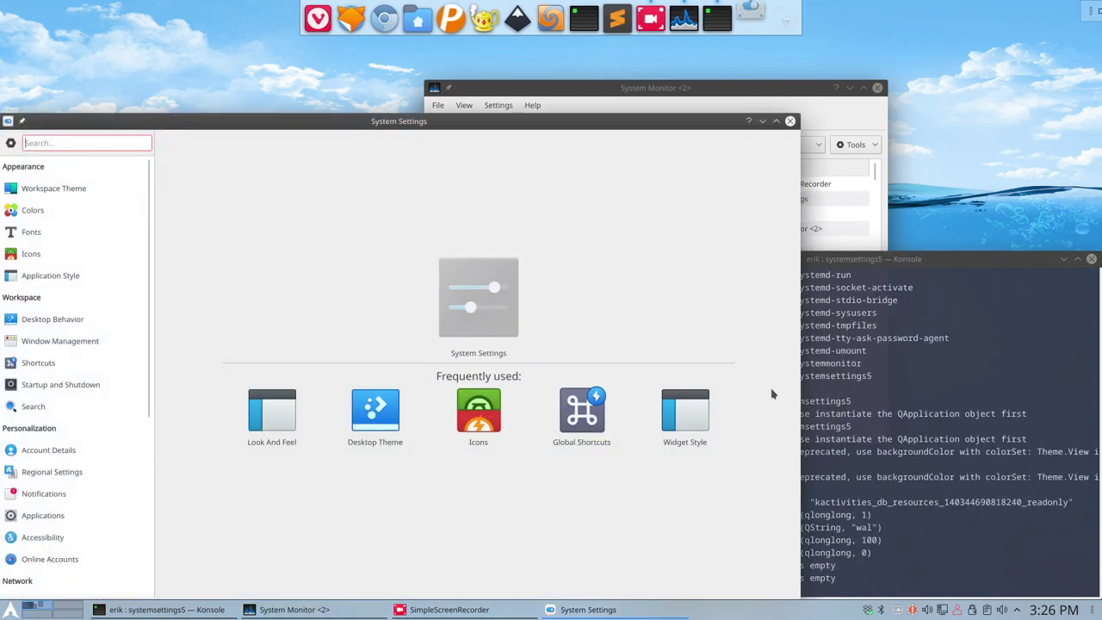
{"action": "left_click", "coordinate": [790, 121]}
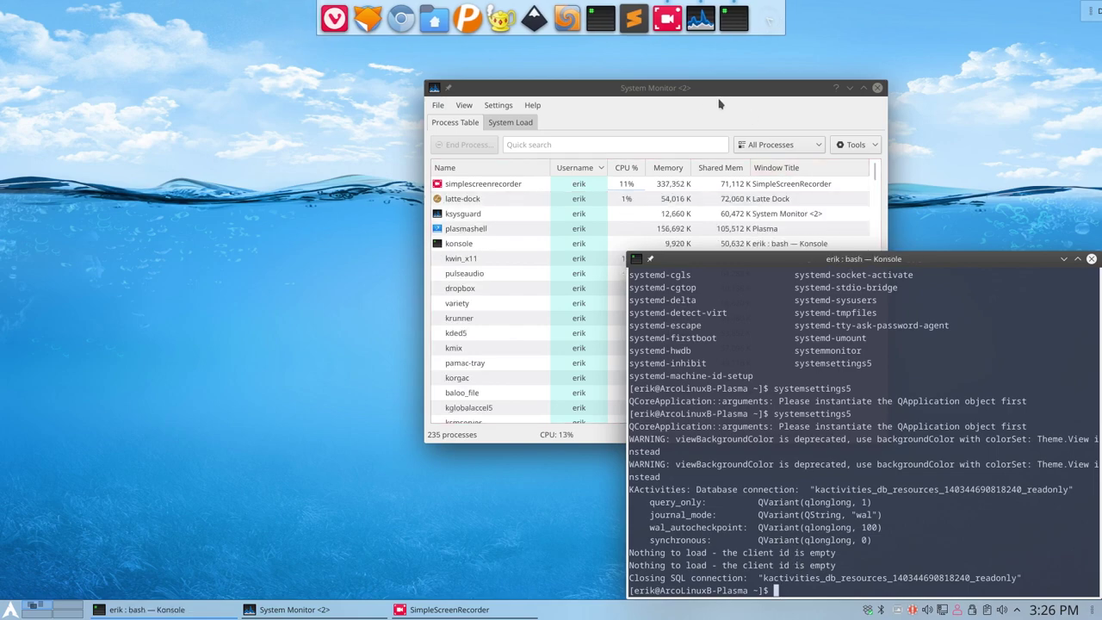
{"action": "left_click_drag", "start_coordinate": [683, 88], "coordinate": [861, 64]}
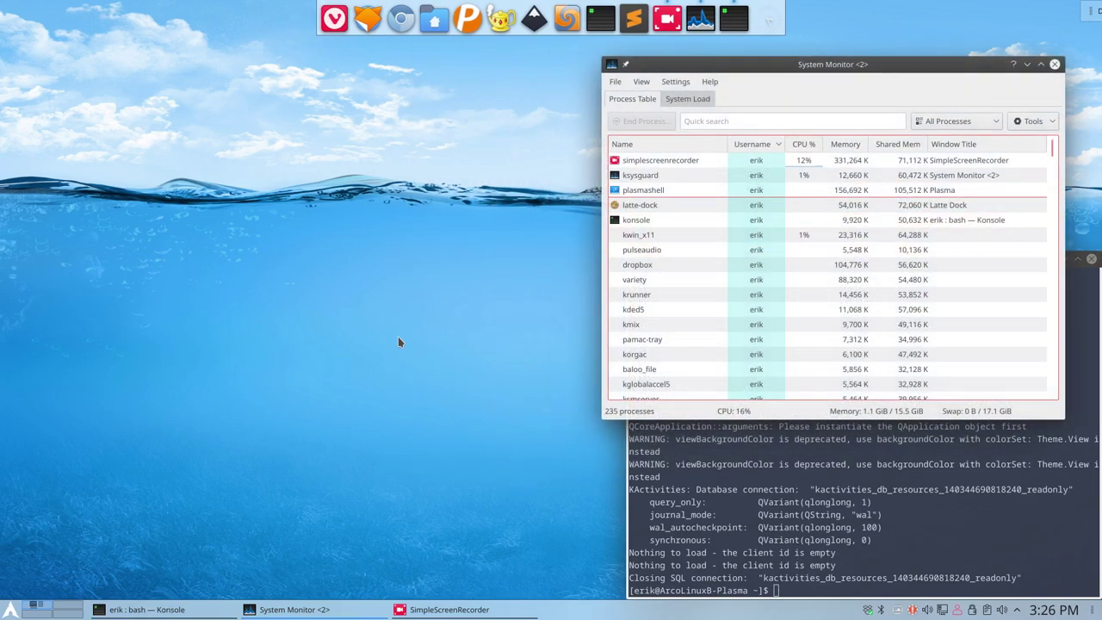
Step: Launch System Settings and select the personal group on the Custom Shortcuts page
{"action": "left_click", "coordinate": [12, 610]}
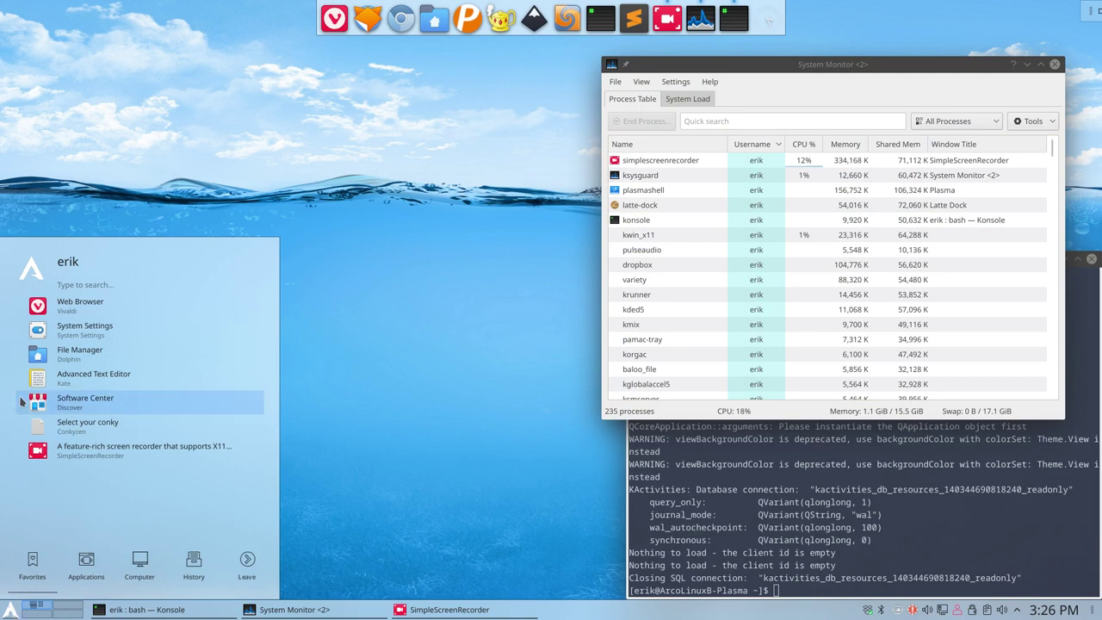
{"action": "left_click", "coordinate": [125, 343]}
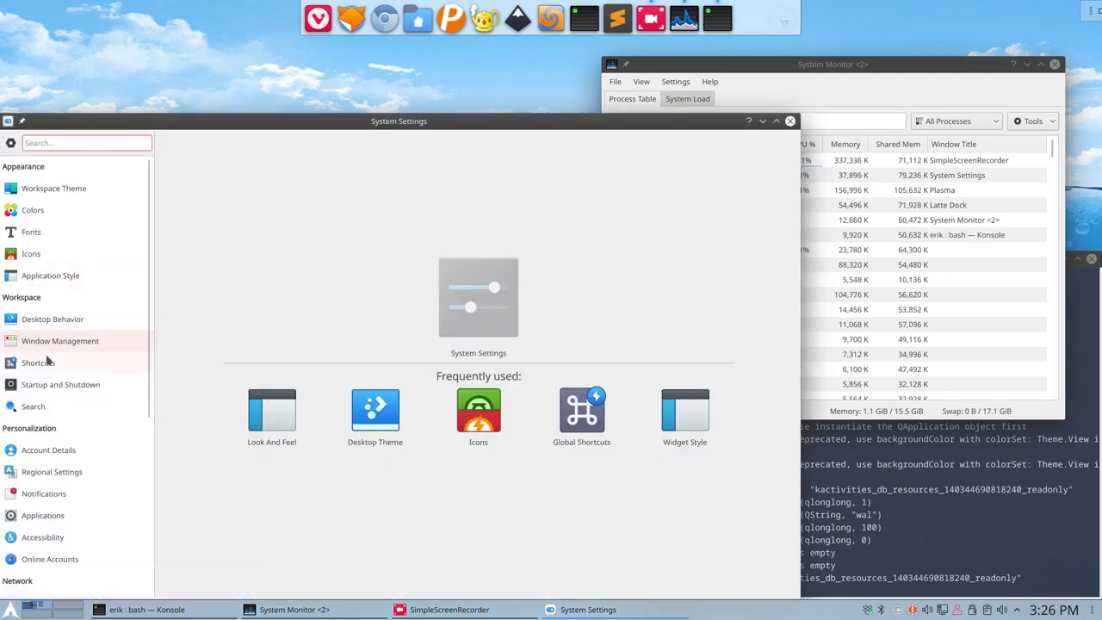
{"action": "left_click", "coordinate": [38, 362]}
{"action": "left_click", "coordinate": [206, 239]}
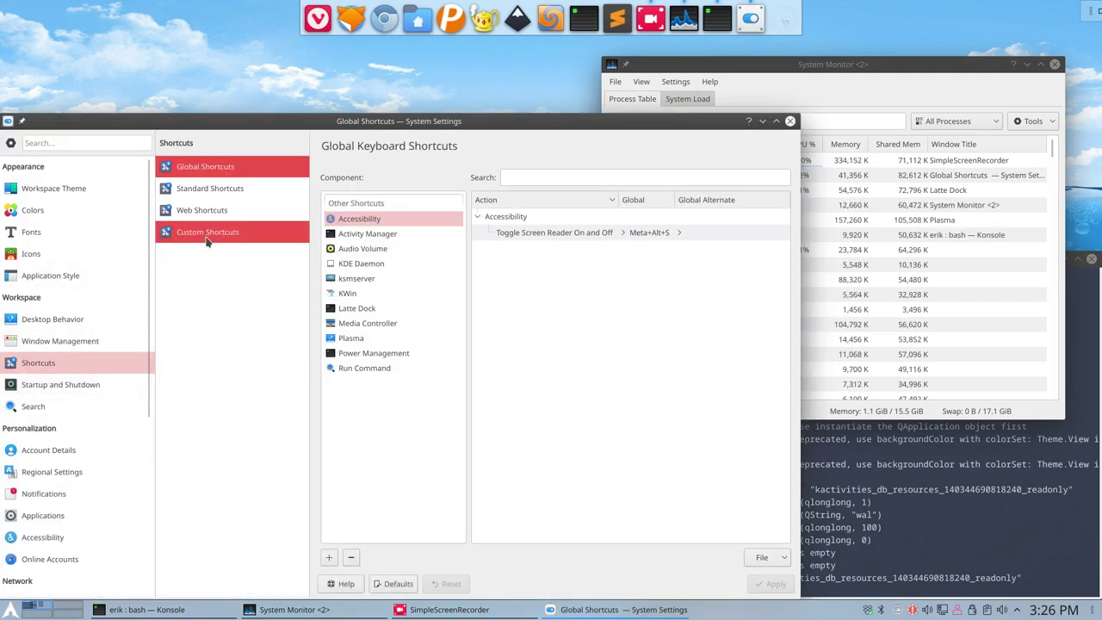
{"action": "left_click", "coordinate": [350, 251]}
Step: Create a Global Shortcut > Command/URL action named systemsettings5 and start recording its trigger
{"action": "left_click", "coordinate": [370, 563]}
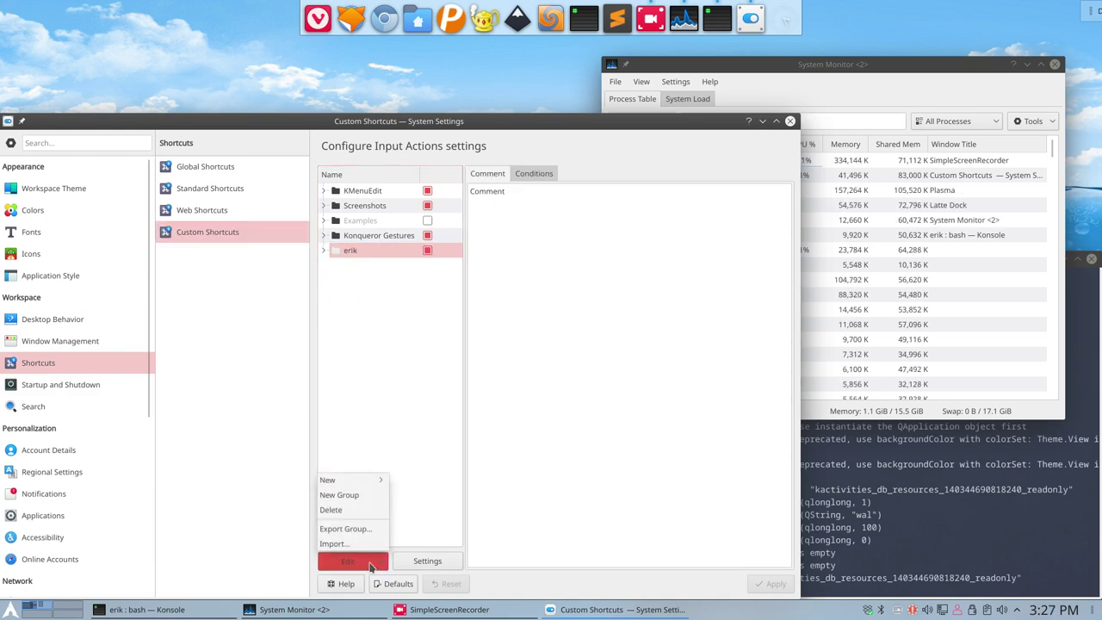
{"action": "mouse_move", "coordinate": [369, 479]}
{"action": "mouse_move", "coordinate": [426, 479]}
{"action": "left_click", "coordinate": [520, 480]}
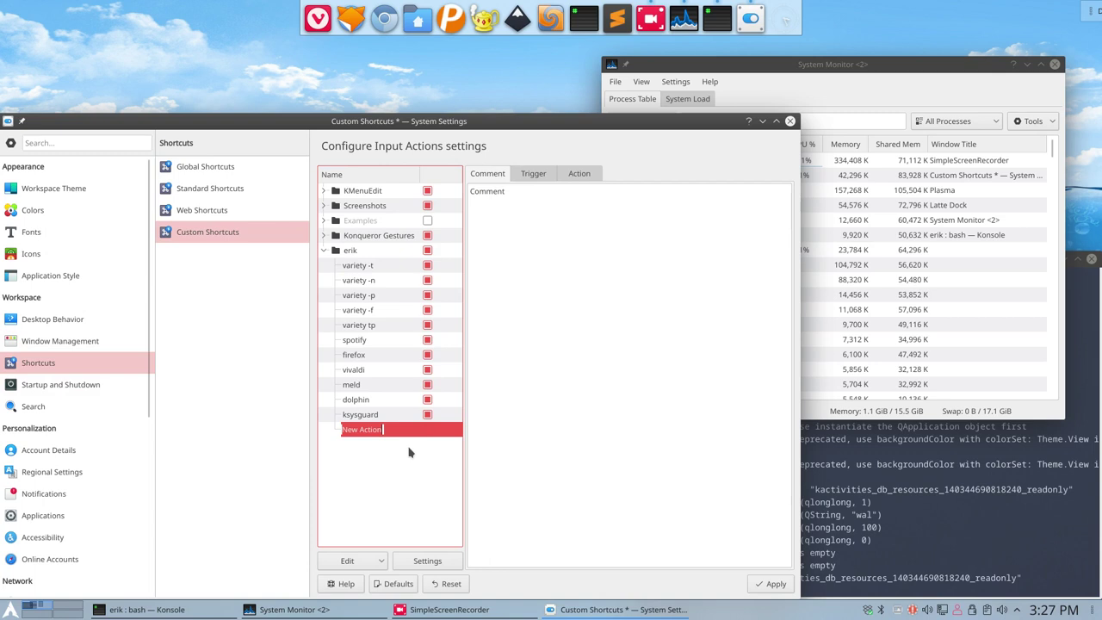
{"action": "type", "text": "syste"}
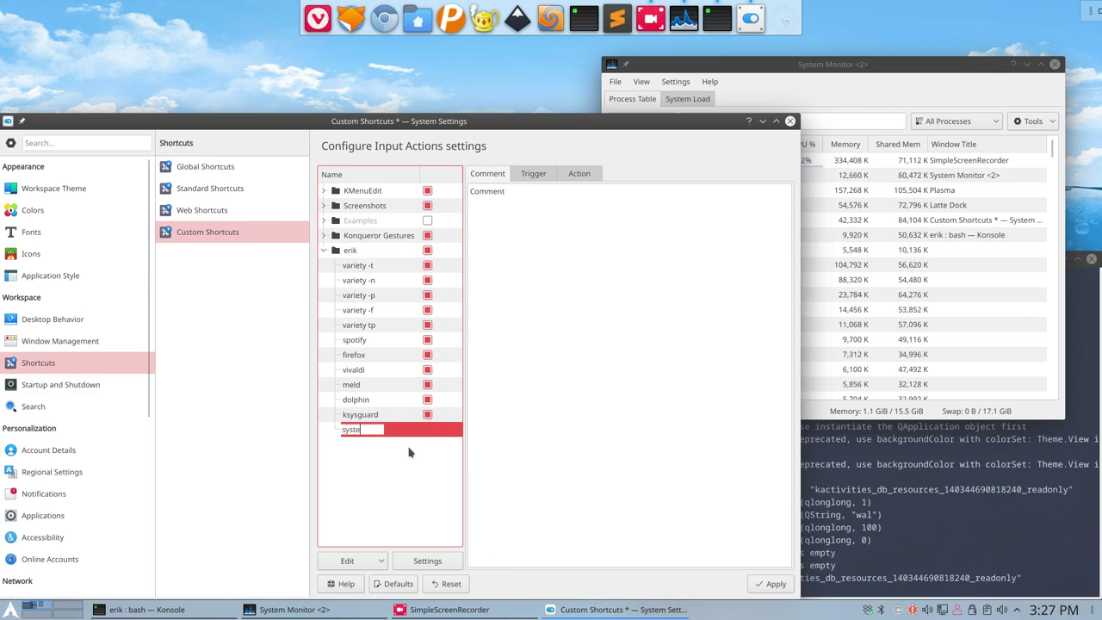
{"action": "type", "text": "msettings"}
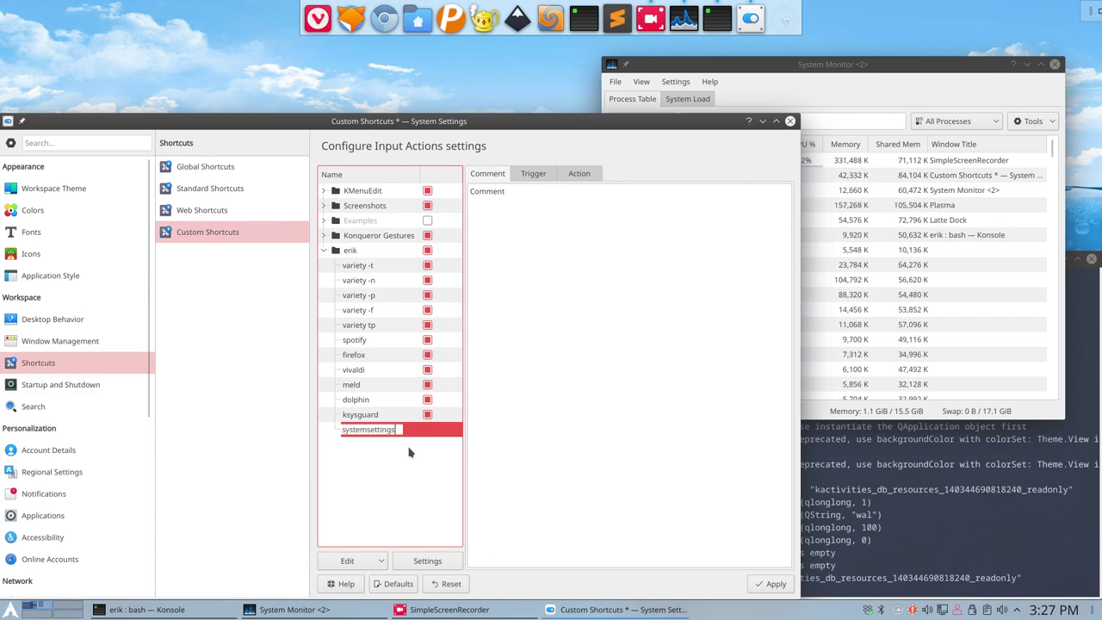
{"action": "type", "text": "5"}
{"action": "key", "text": "Return"}
{"action": "left_click", "coordinate": [533, 173]}
{"action": "left_click", "coordinate": [531, 196]}
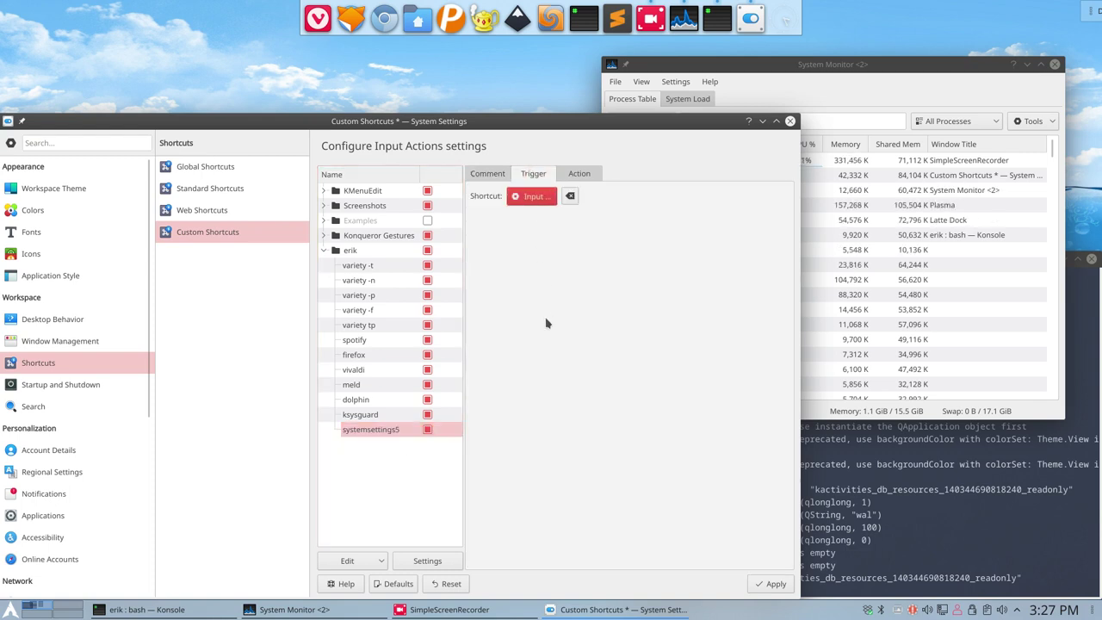
Step: Record Ctrl+Alt+M as the systemsettings5 trigger and show its still-empty command field
{"action": "key", "text": "ctrl+alt"}
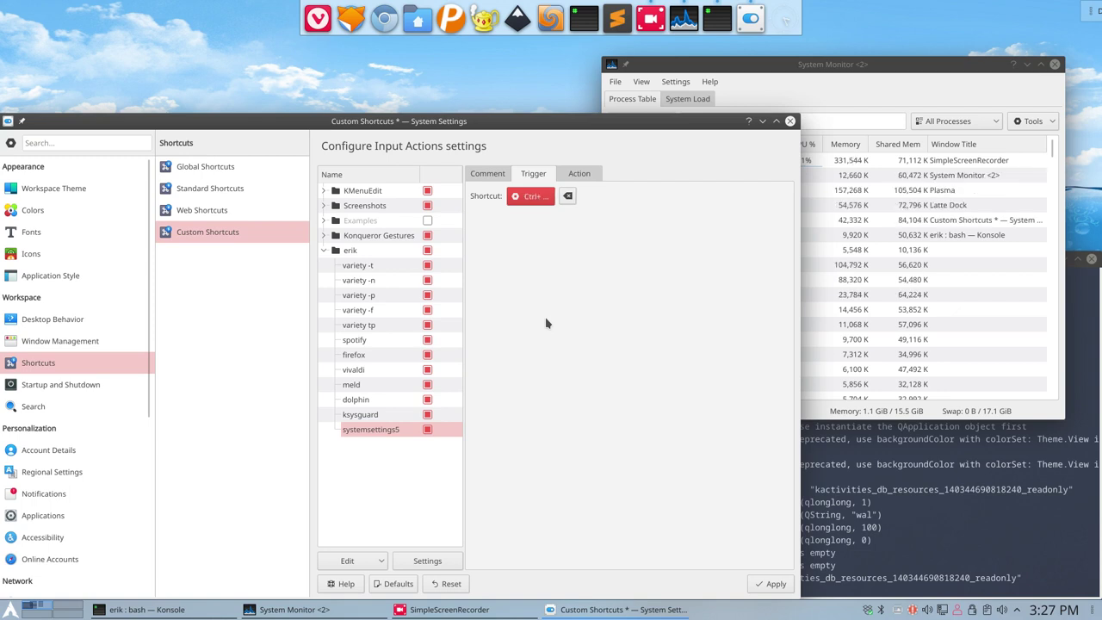
{"action": "key", "text": "ctrl+alt+m"}
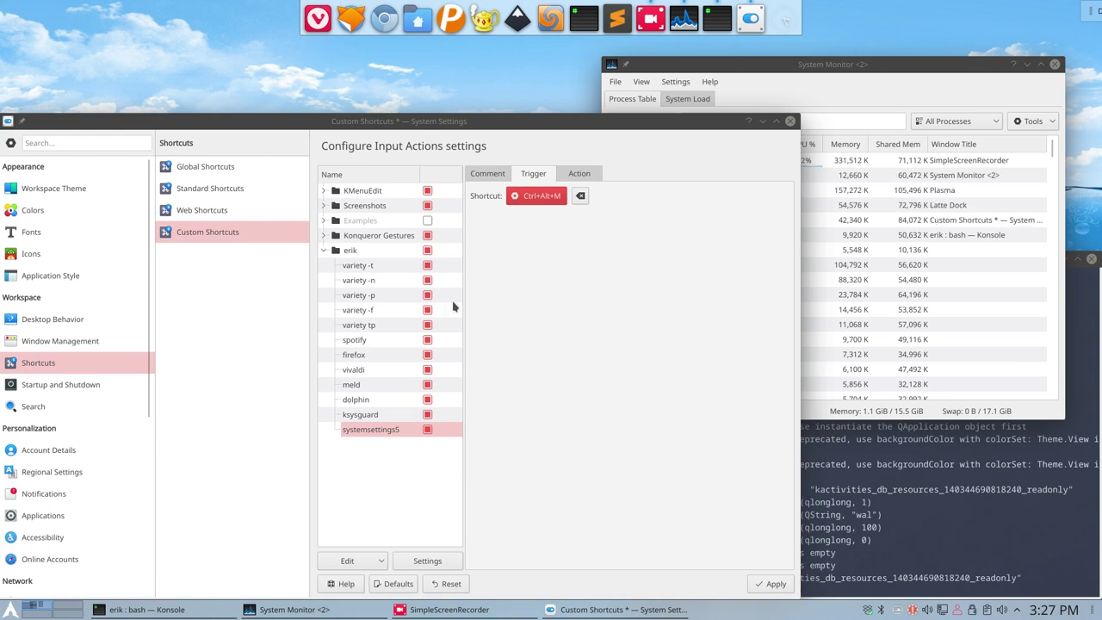
{"action": "left_click", "coordinate": [573, 174]}
Step: Enter systemsettings5 as the action's command and confirm Ctrl+Alt+M is still its trigger
{"action": "left_click", "coordinate": [548, 198]}
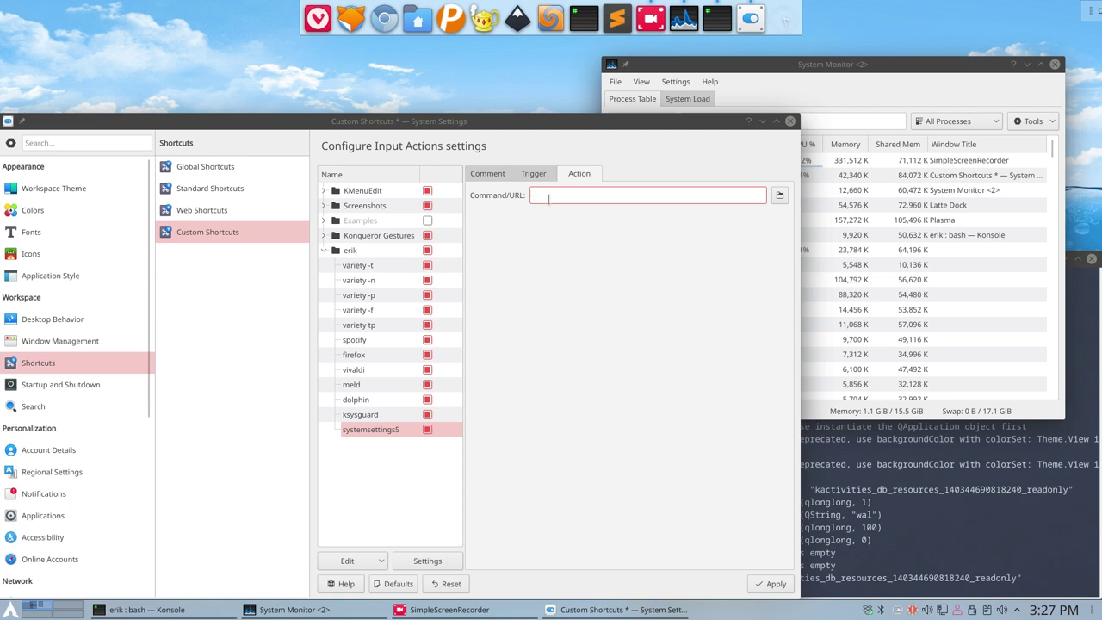
{"action": "type", "text": "systemset"}
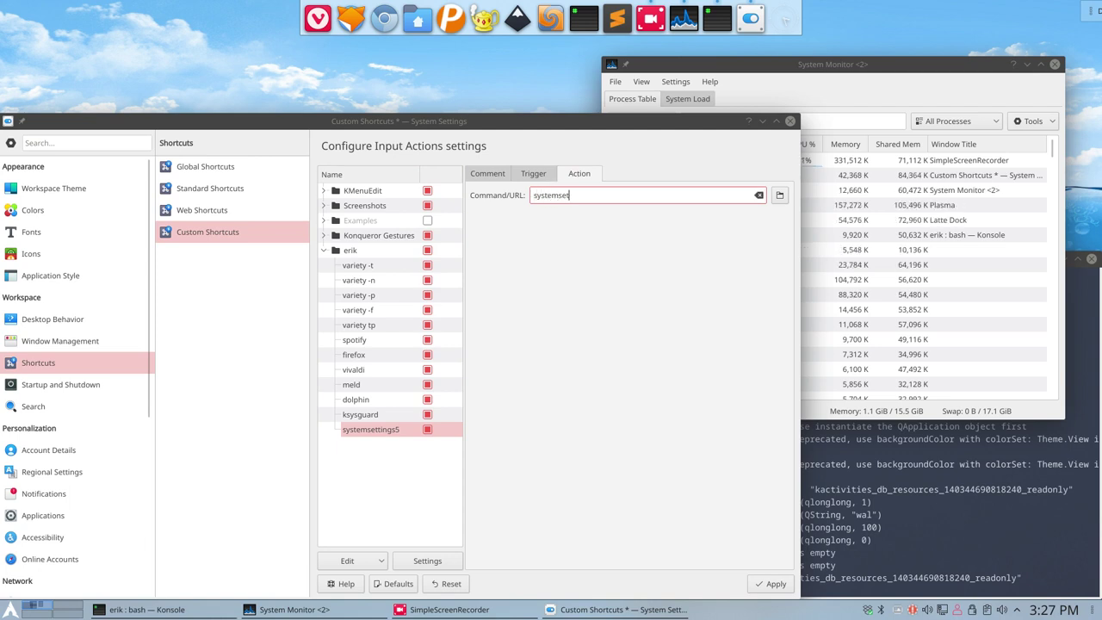
{"action": "type", "text": "tings5"}
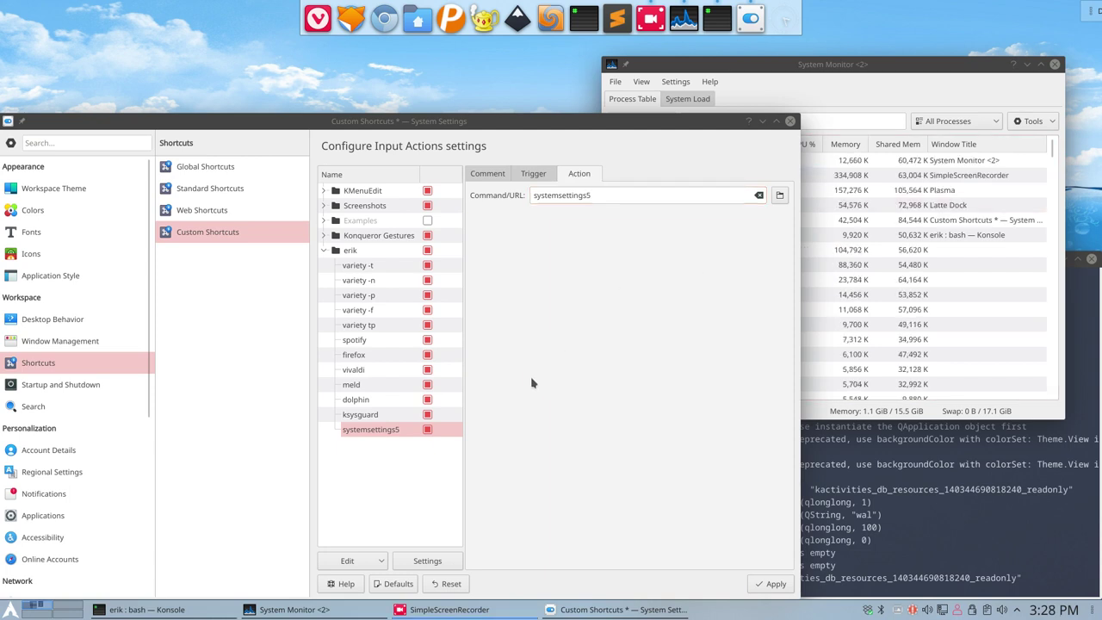
{"action": "left_click", "coordinate": [533, 174]}
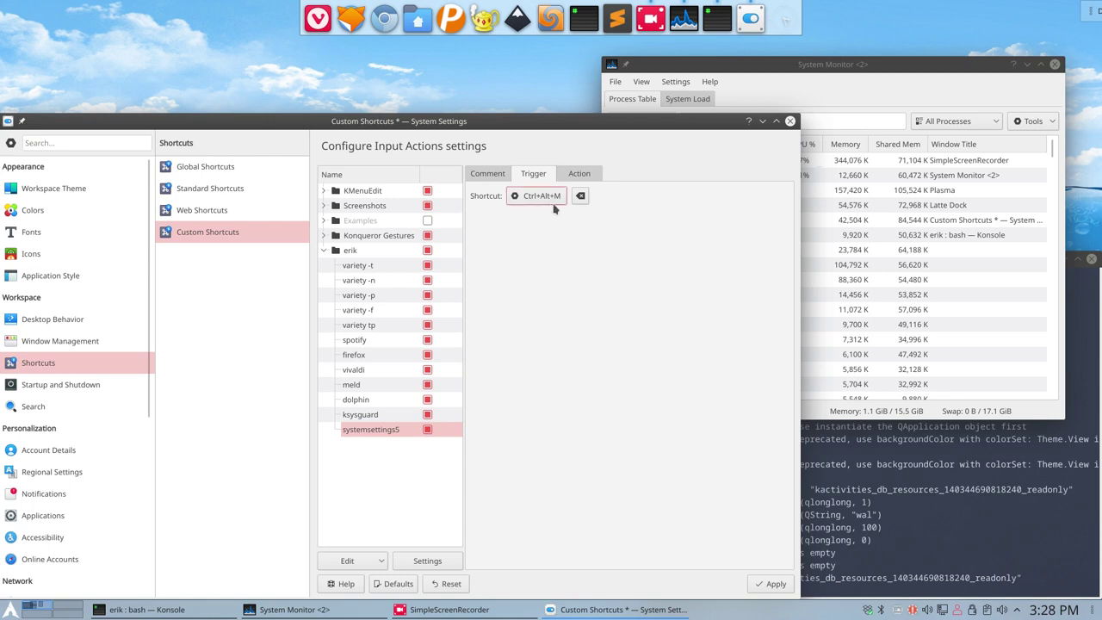
{"action": "left_click", "coordinate": [579, 174]}
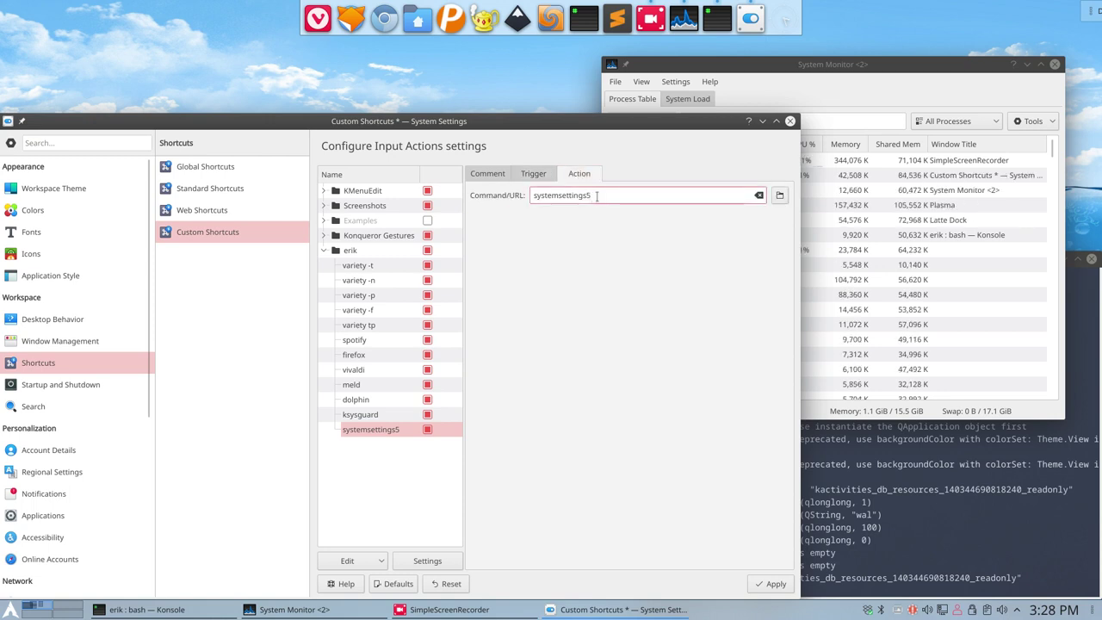
Step: Apply the new custom shortcut, then close System Settings, System Monitor and Konsole
{"action": "left_click", "coordinate": [763, 580]}
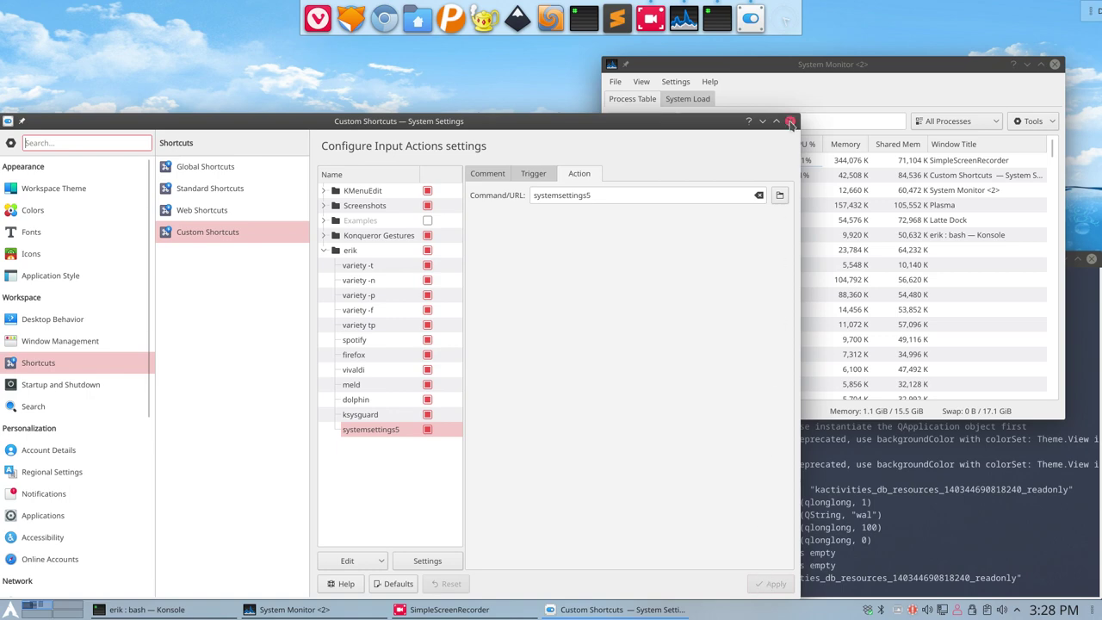
{"action": "left_click", "coordinate": [789, 121]}
{"action": "left_click", "coordinate": [1056, 65]}
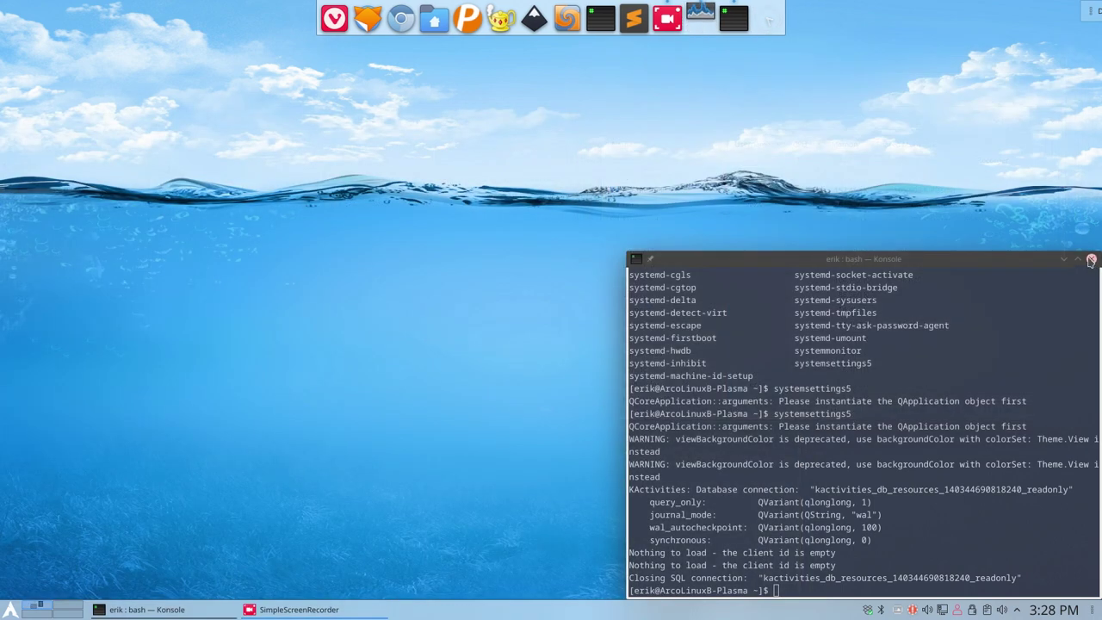
{"action": "left_click", "coordinate": [1090, 258]}
Step: Test the new shortcut by reopening System Settings, then close it
{"action": "key", "text": "ctrl+alt+s"}
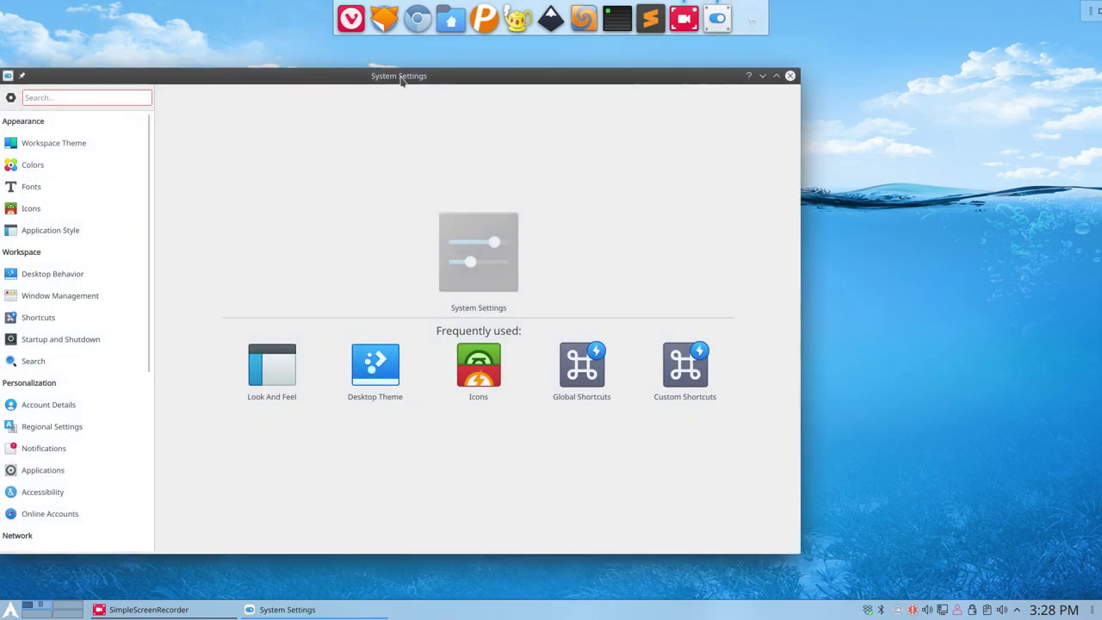
{"action": "left_click_drag", "start_coordinate": [401, 78], "coordinate": [546, 77]}
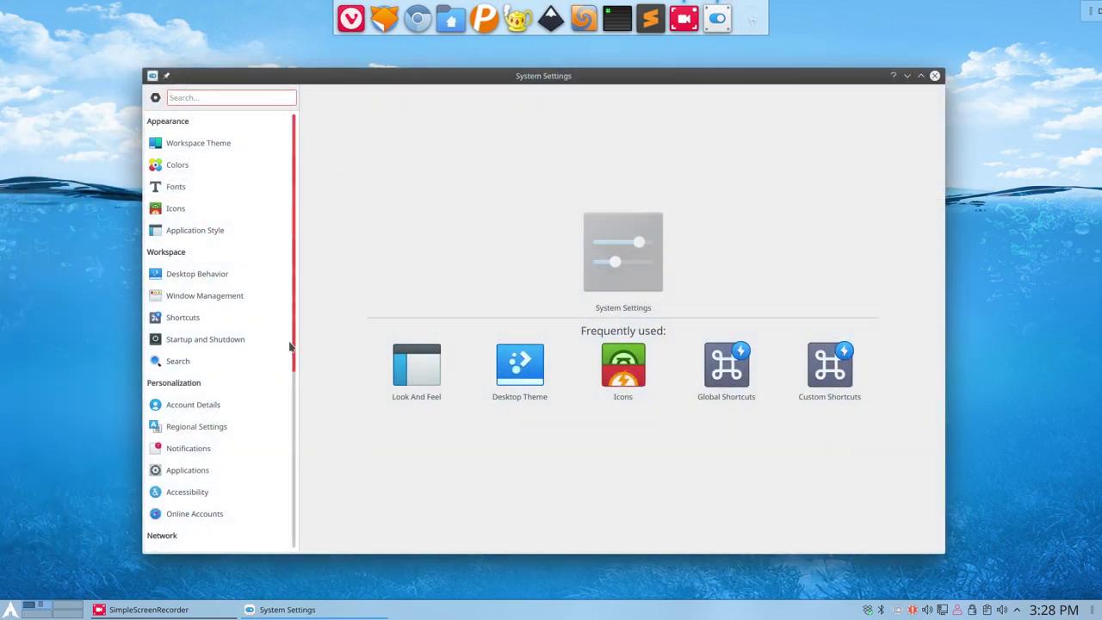
{"action": "left_click_drag", "start_coordinate": [291, 344], "coordinate": [293, 457]}
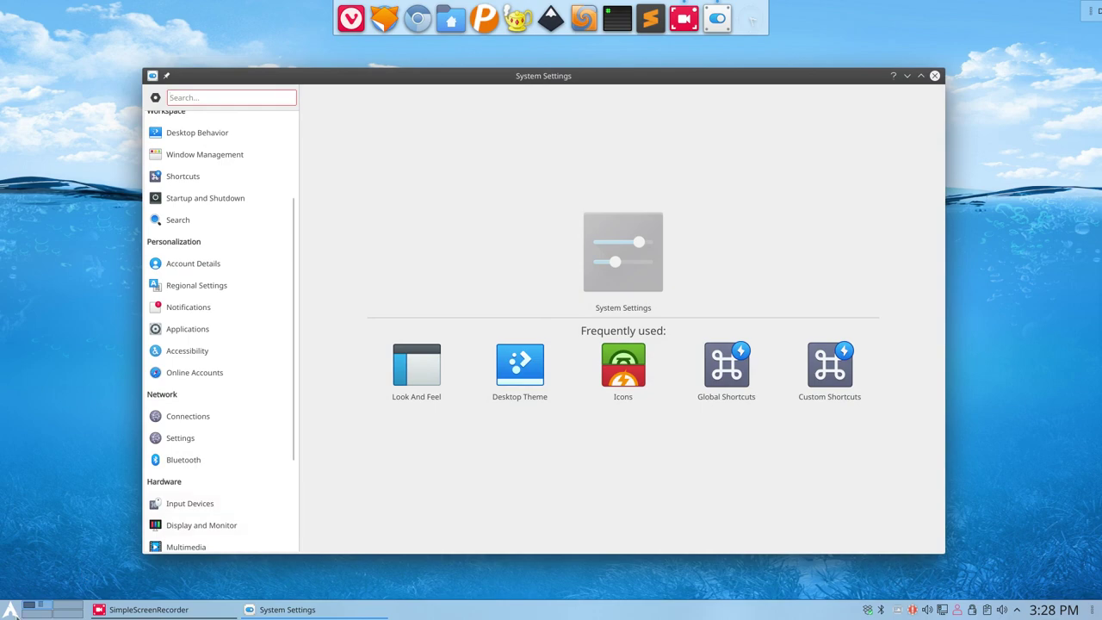
{"action": "left_click", "coordinate": [10, 610]}
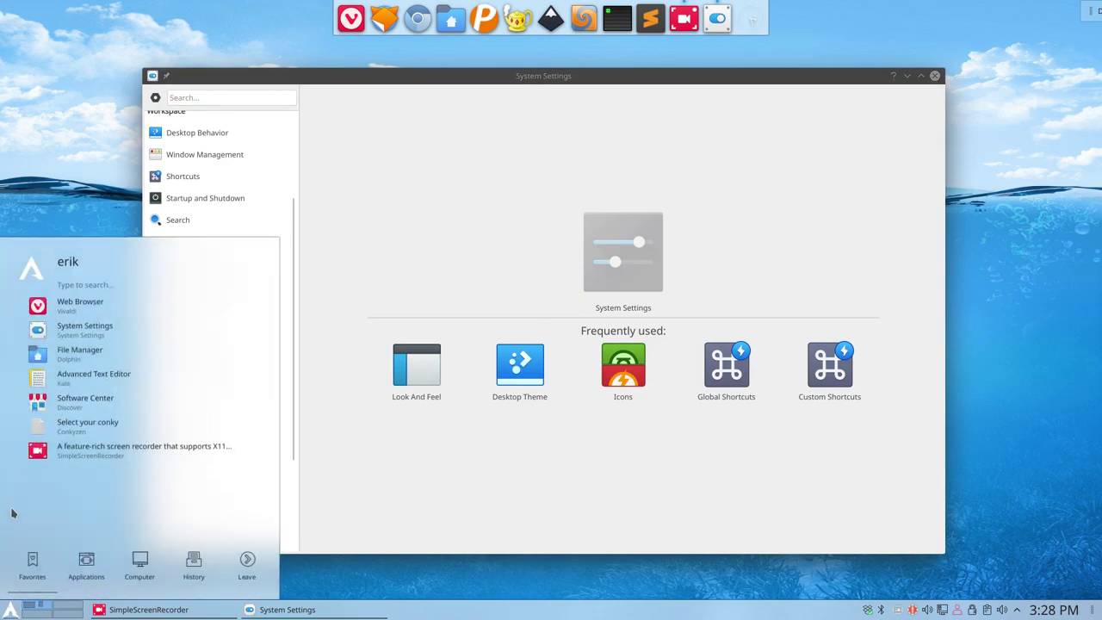
{"action": "left_click", "coordinate": [480, 229]}
{"action": "left_click", "coordinate": [934, 75]}
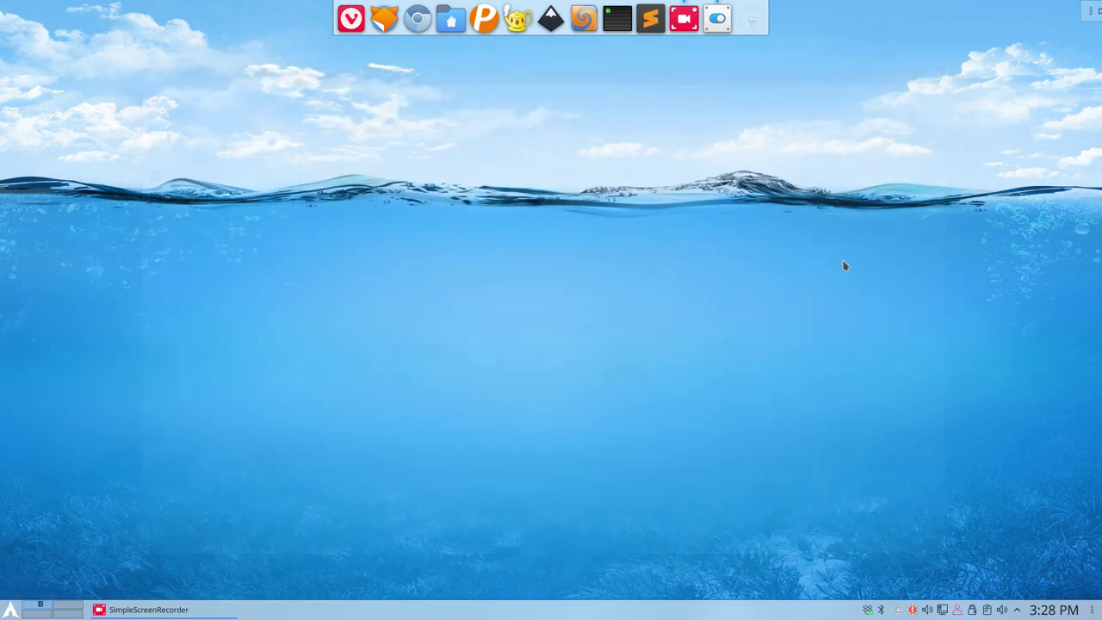